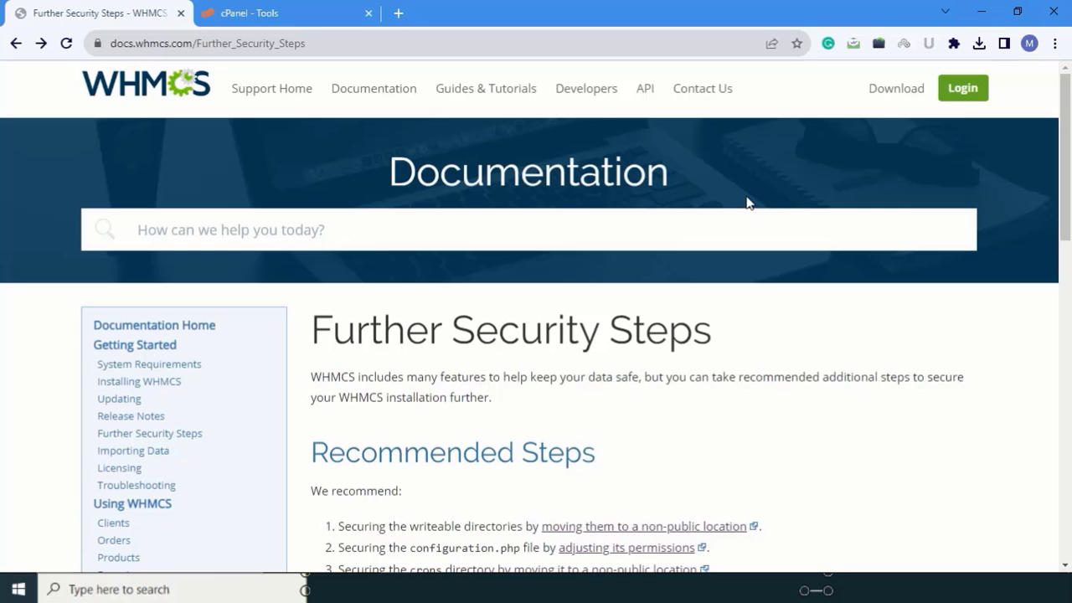
# Scroll down the Further Security Steps page to the recommended hardening steps.
pyautogui.scroll(-5, 612, 310)
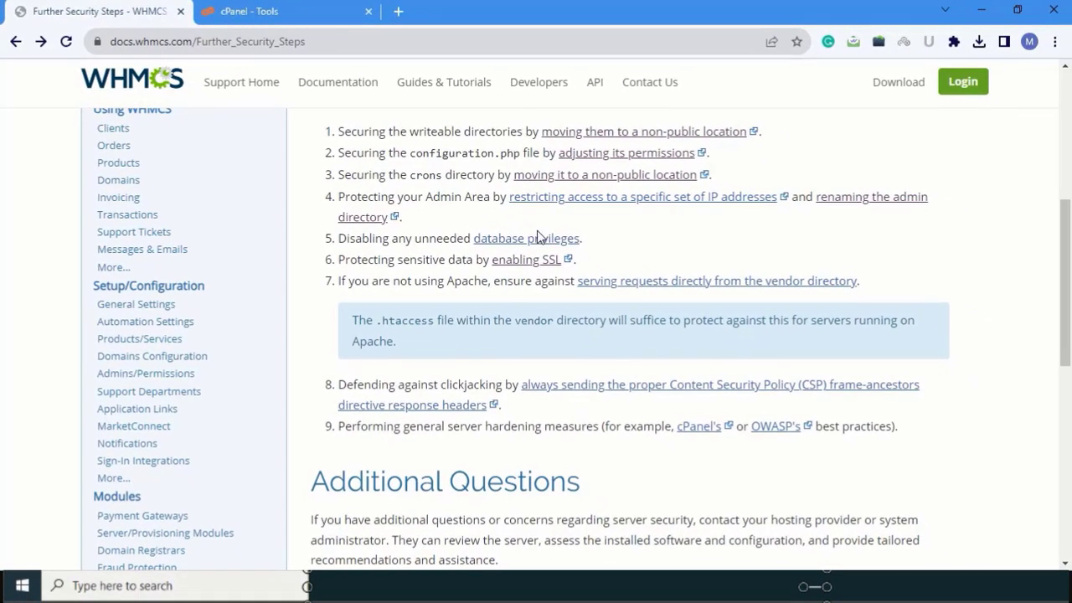
# Launch File Manager from the cPanel Tools page and cancel the New Folder prompt.
pyautogui.click(289, 7)
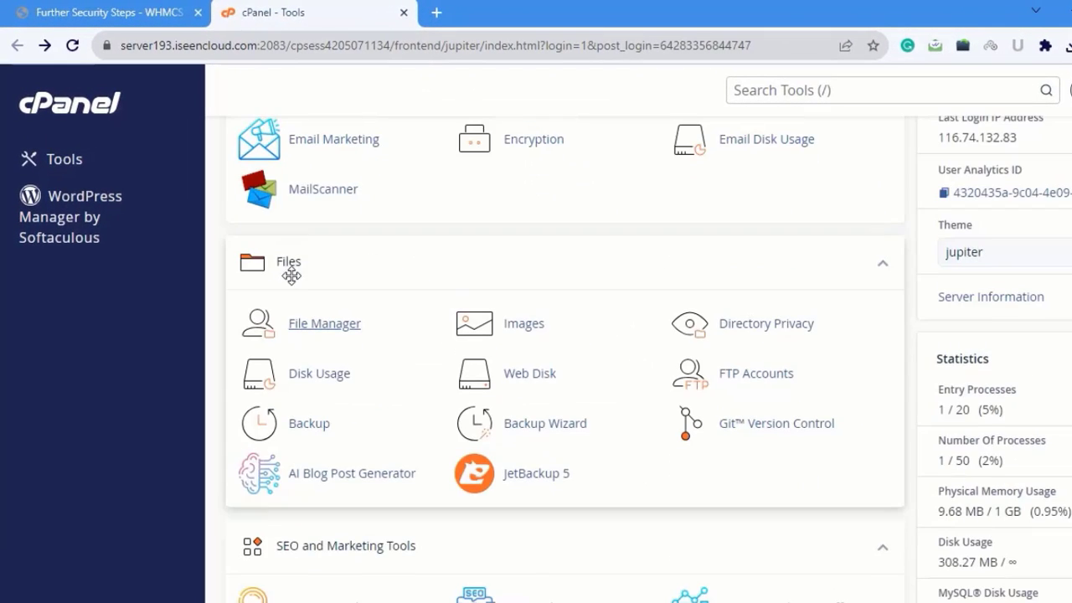
pyautogui.click(309, 328)
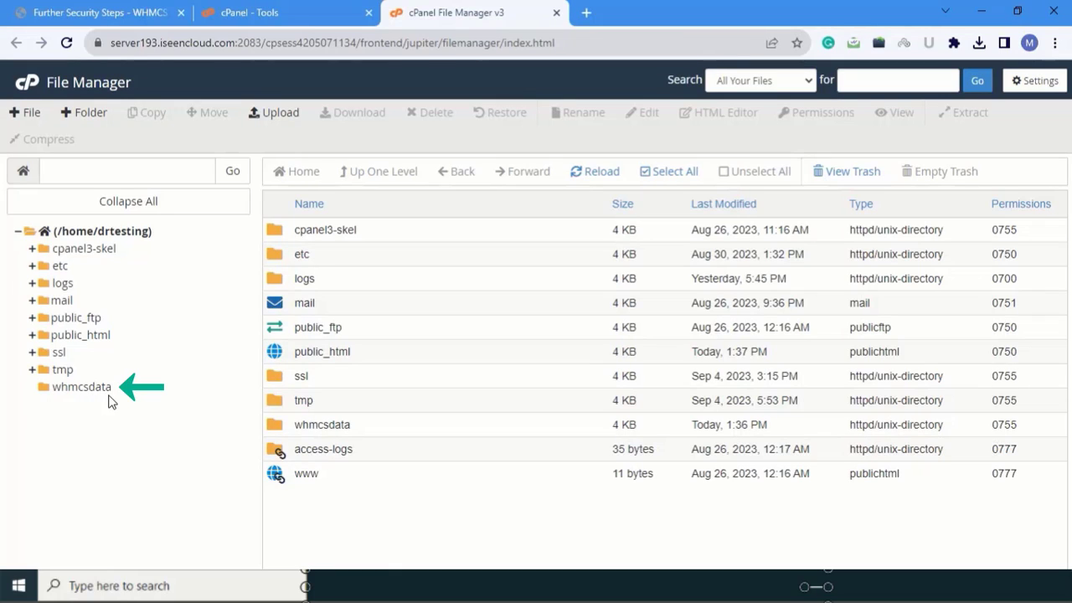
pyautogui.click(76, 114)
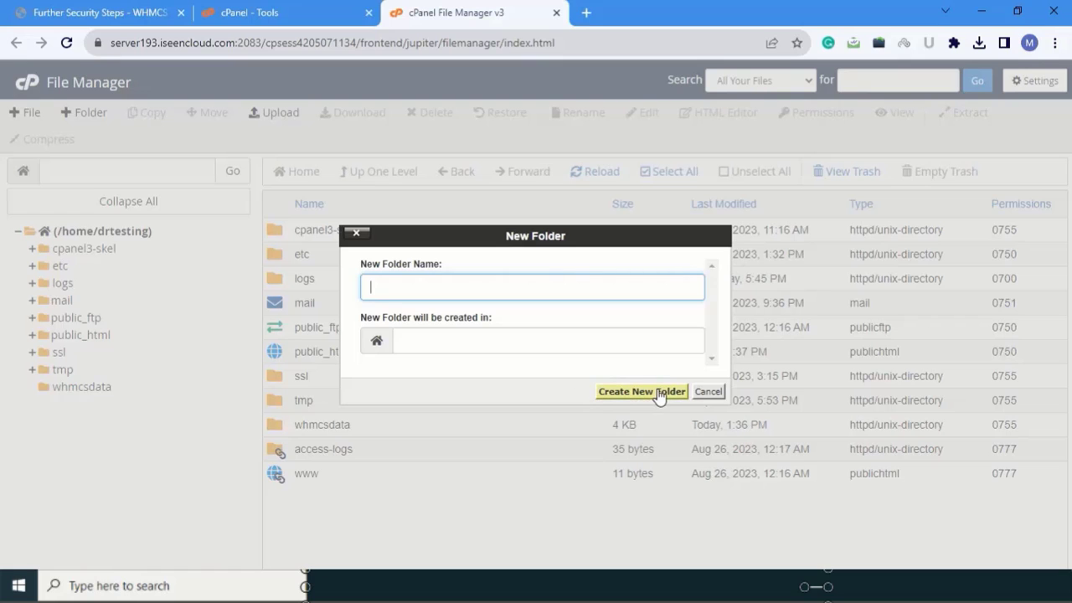
pyautogui.press('Escape')
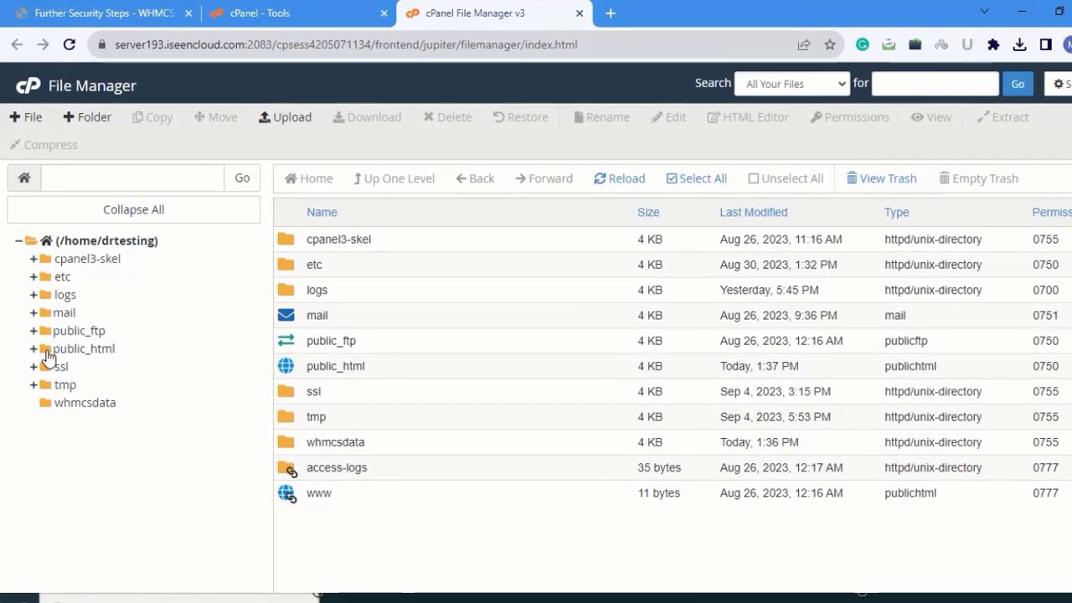
# Drag attachments, downloads and templates_c from public_html into whmcsdata, then view whmcsdata.
pyautogui.click(69, 352)
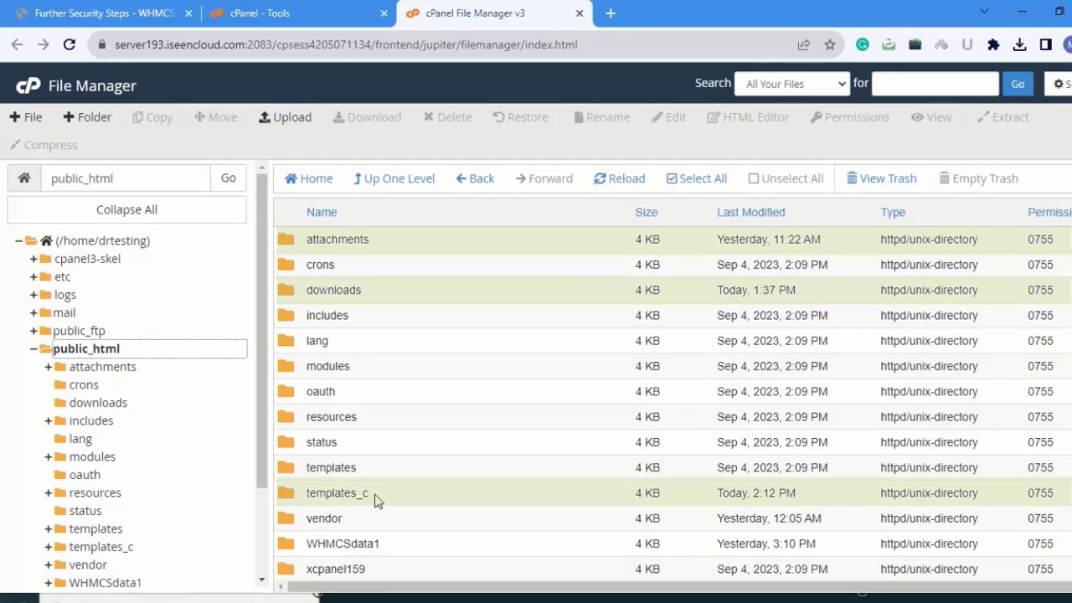
pyautogui.scroll(-3, 193, 475)
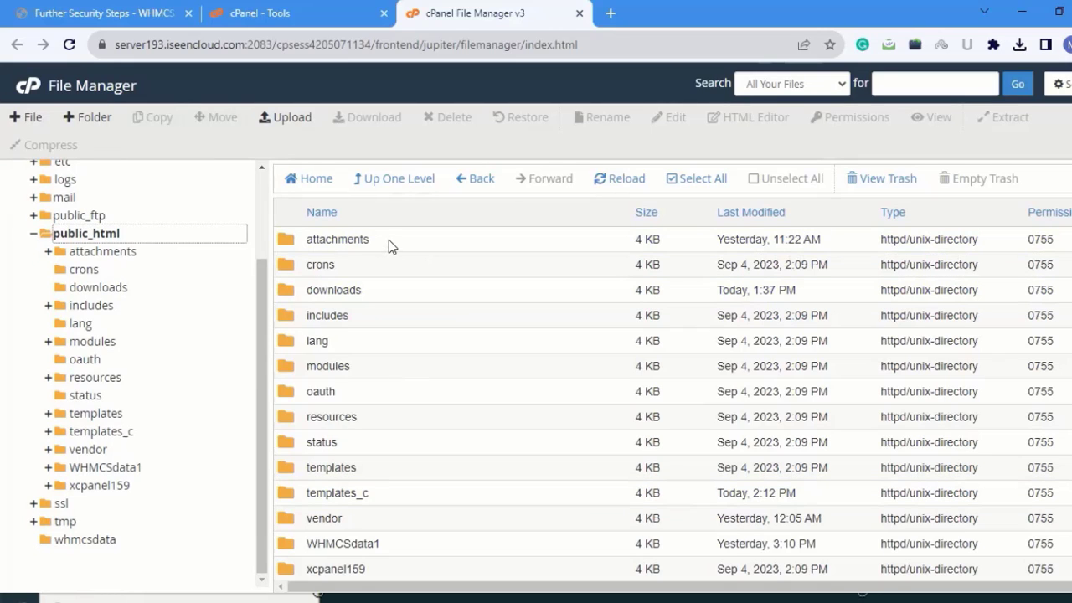
pyautogui.click(374, 239)
pyautogui.keyDown('ctrl'); pyautogui.click(343, 290); pyautogui.keyUp('ctrl')
pyautogui.keyDown('ctrl'); pyautogui.click(347, 493); pyautogui.keyUp('ctrl')
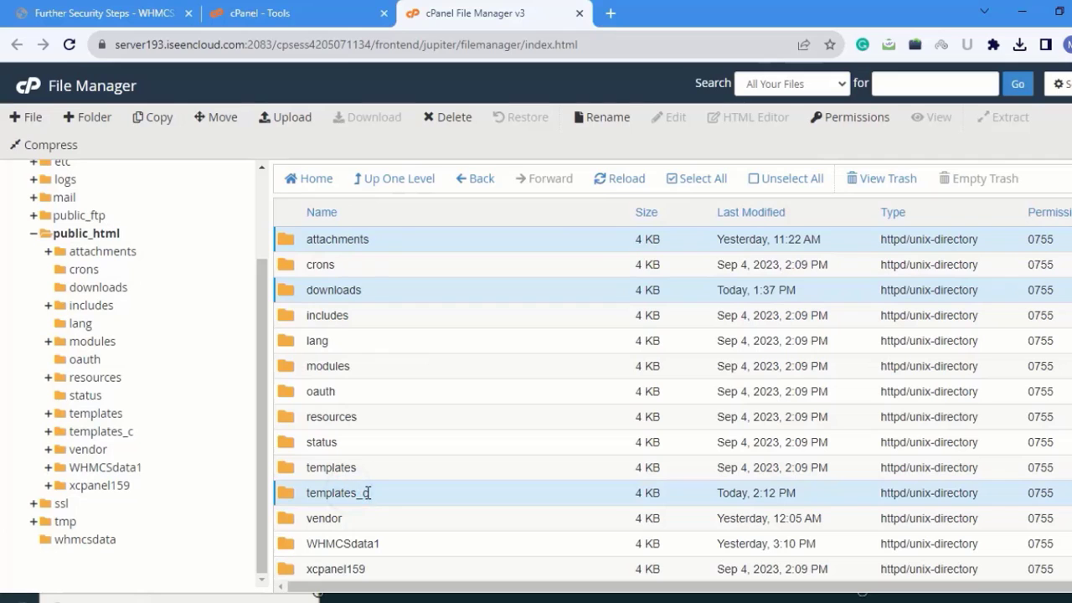
pyautogui.moveTo(417, 237); pyautogui.dragTo(104, 545)
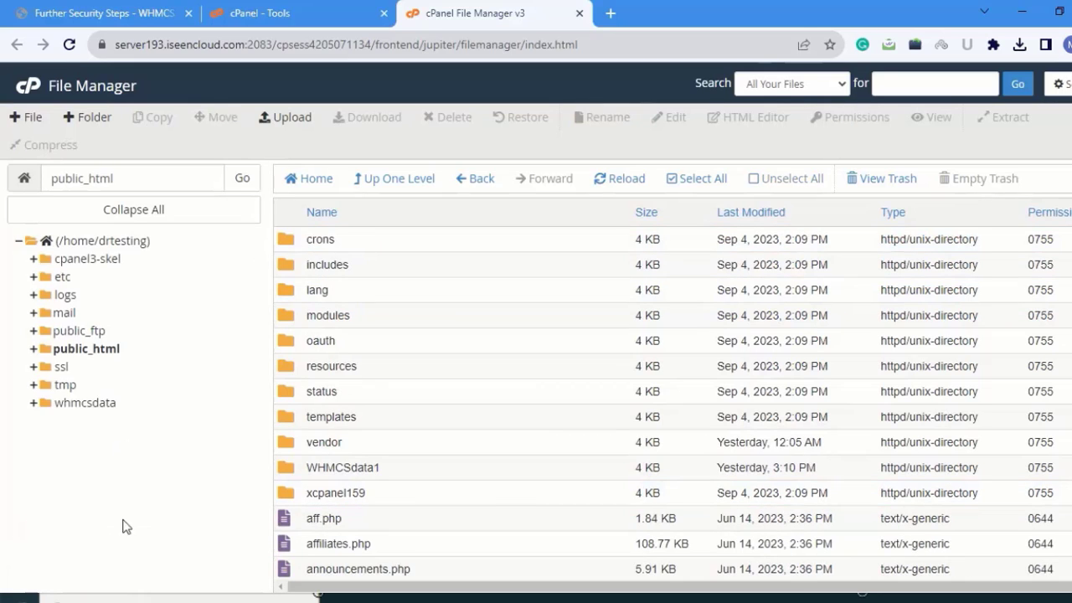
pyautogui.click(77, 405)
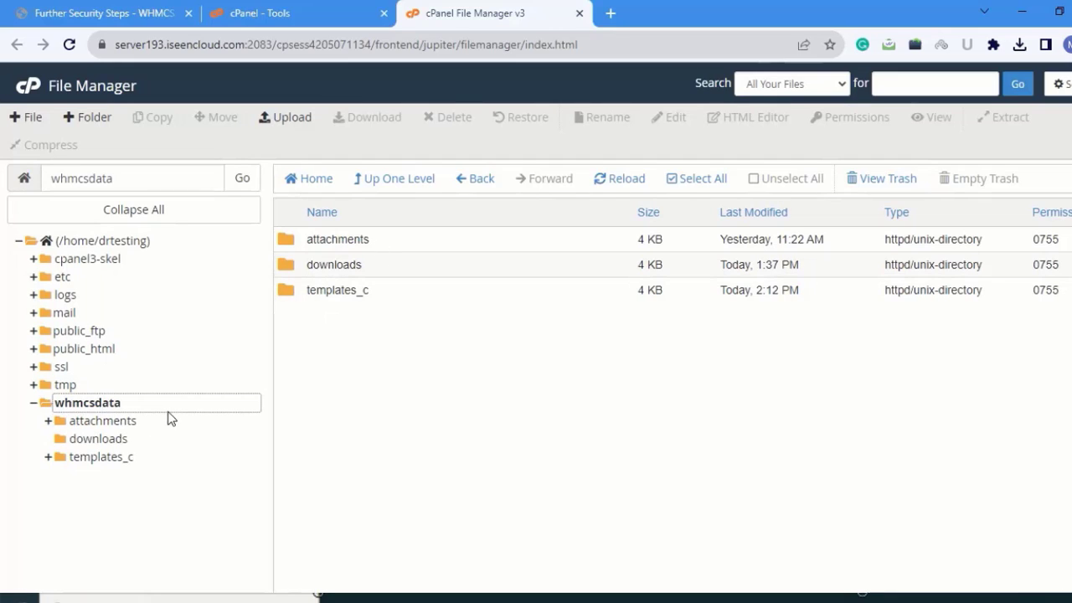
pyautogui.click(300, 443)
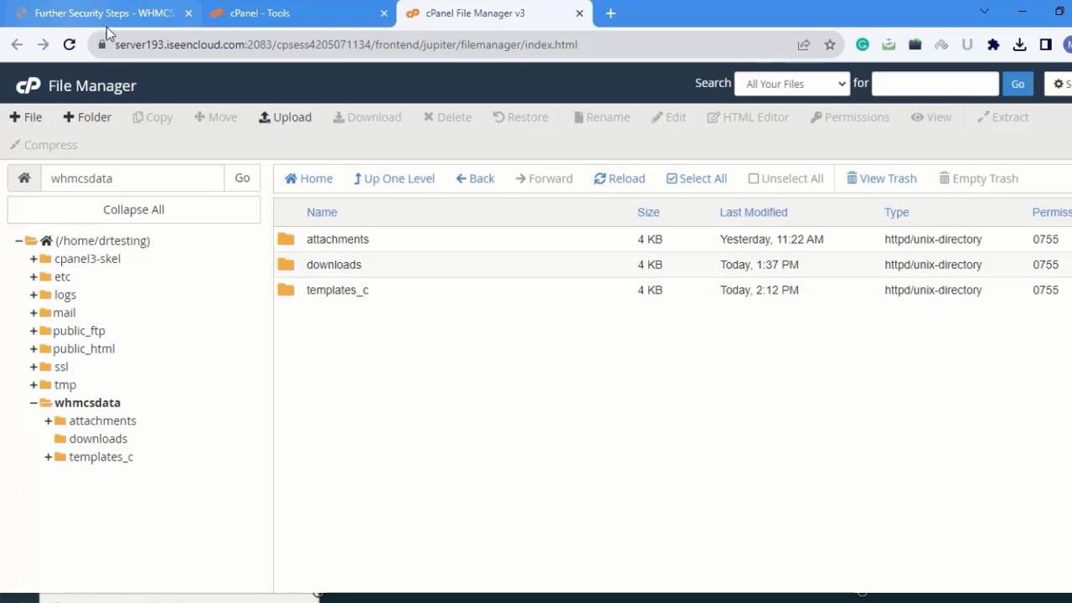
pyautogui.click(79, 9)
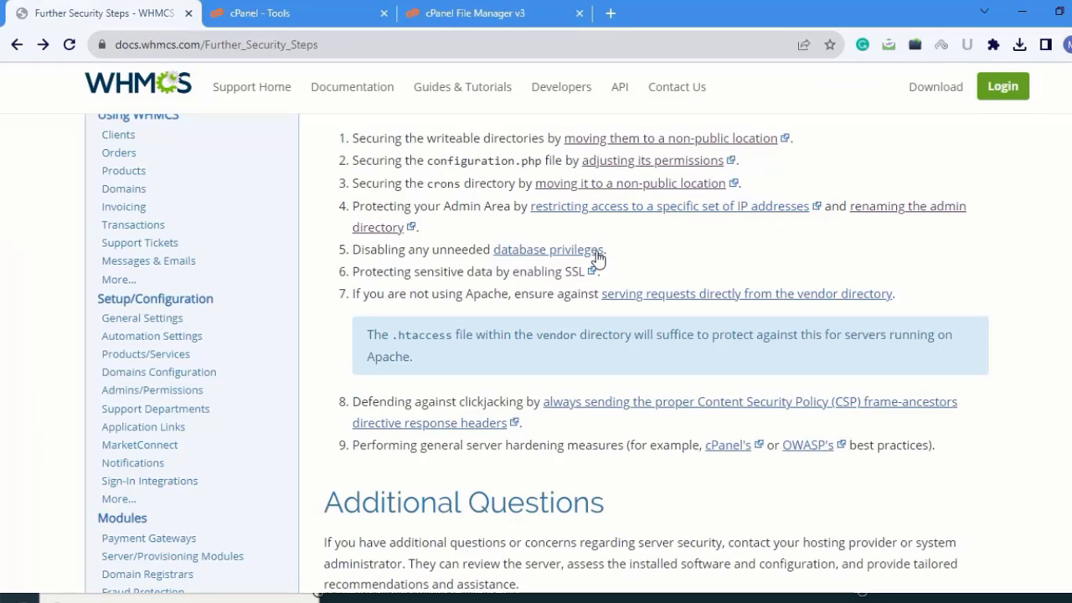
pyautogui.click(635, 148)
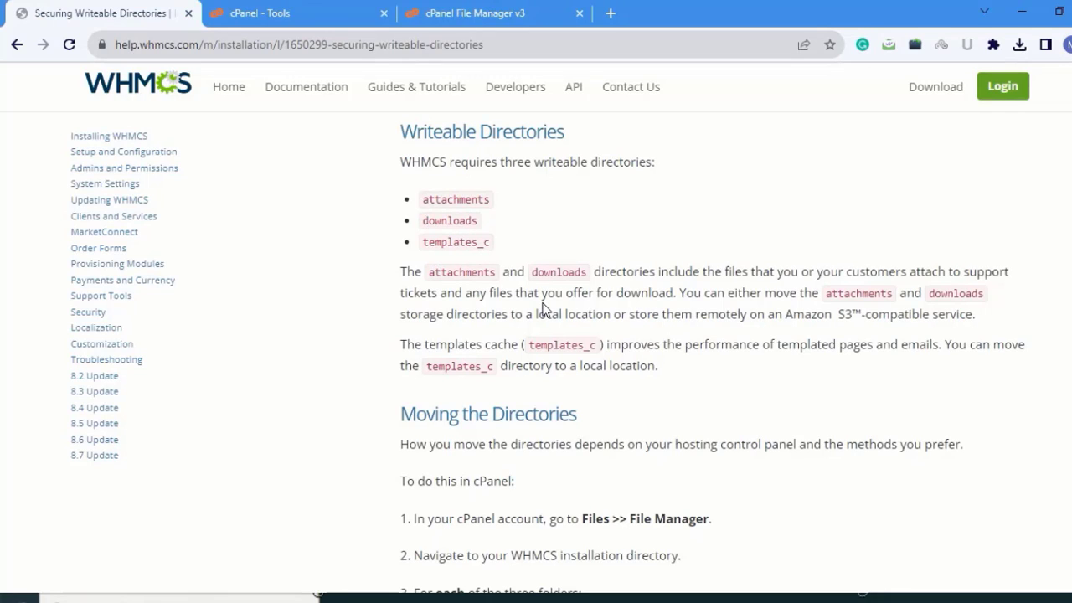
pyautogui.scroll(-1, 544, 308)
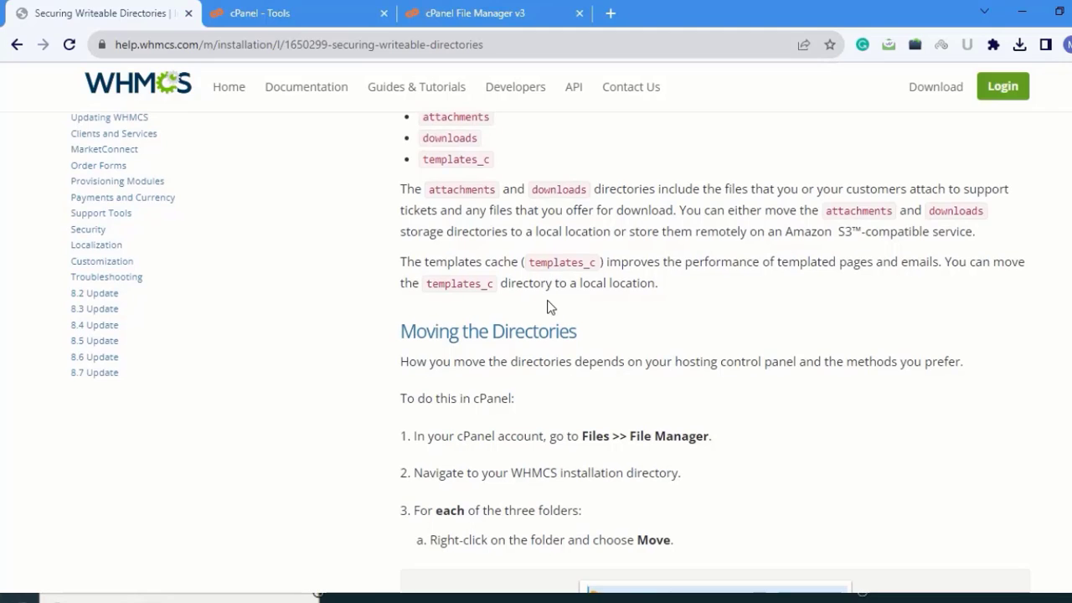
pyautogui.scroll(-2, 548, 306)
pyautogui.scroll(-10, 548, 306)
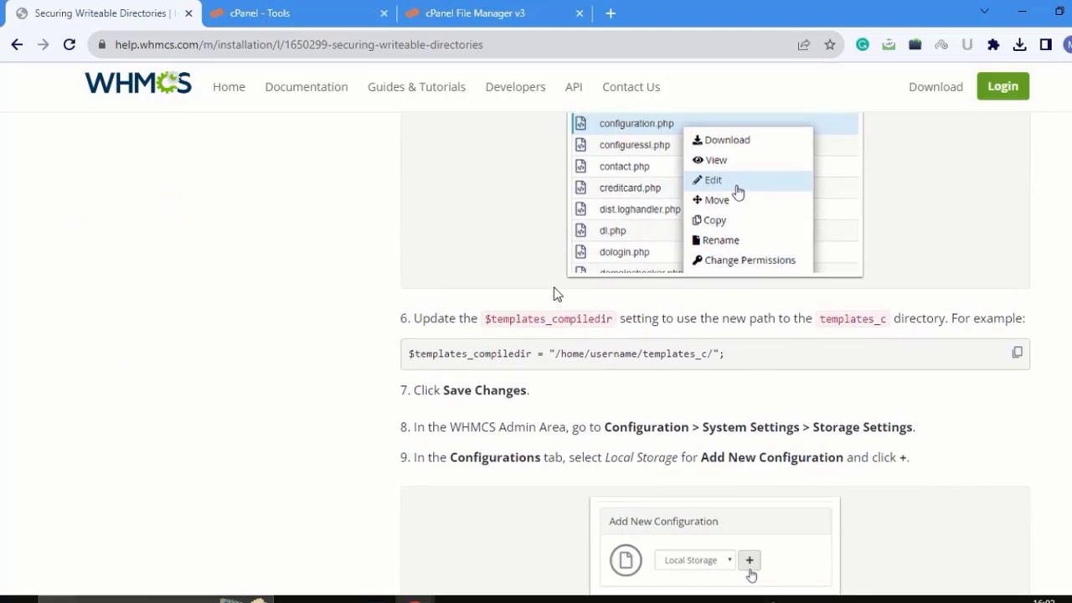
pyautogui.scroll(-2, 556, 283)
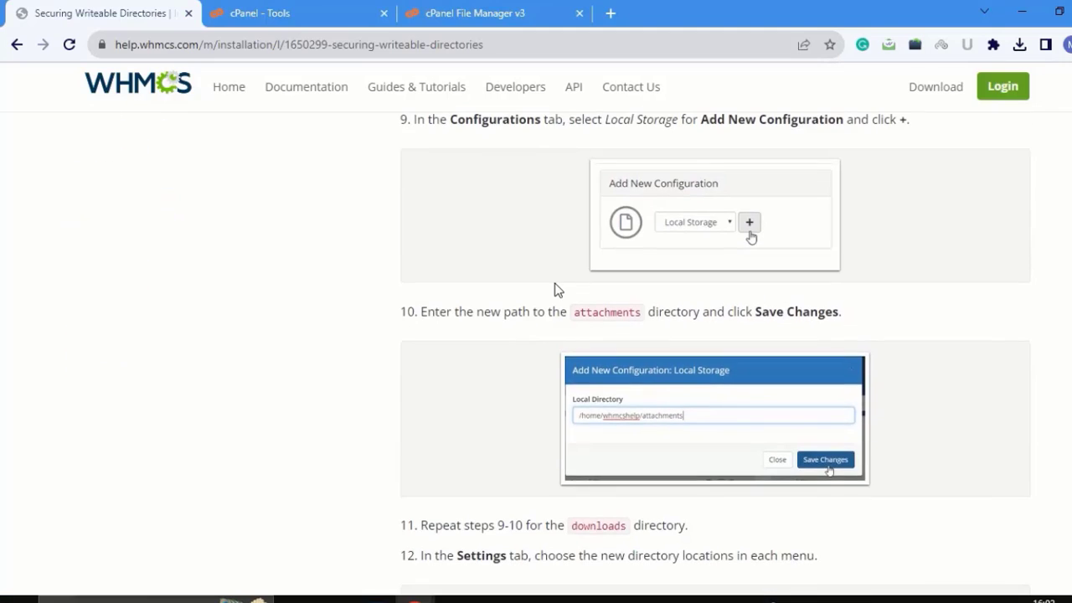
pyautogui.scroll(-2, 555, 286)
pyautogui.scroll(-7, 555, 289)
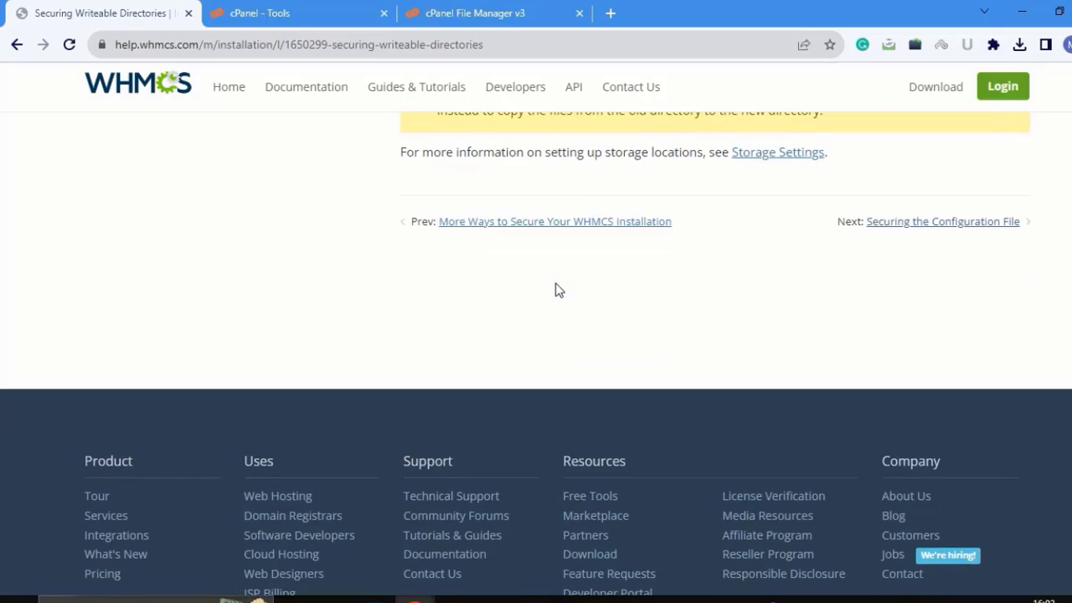
pyautogui.scroll(4, 557, 289)
pyautogui.scroll(10, 557, 289)
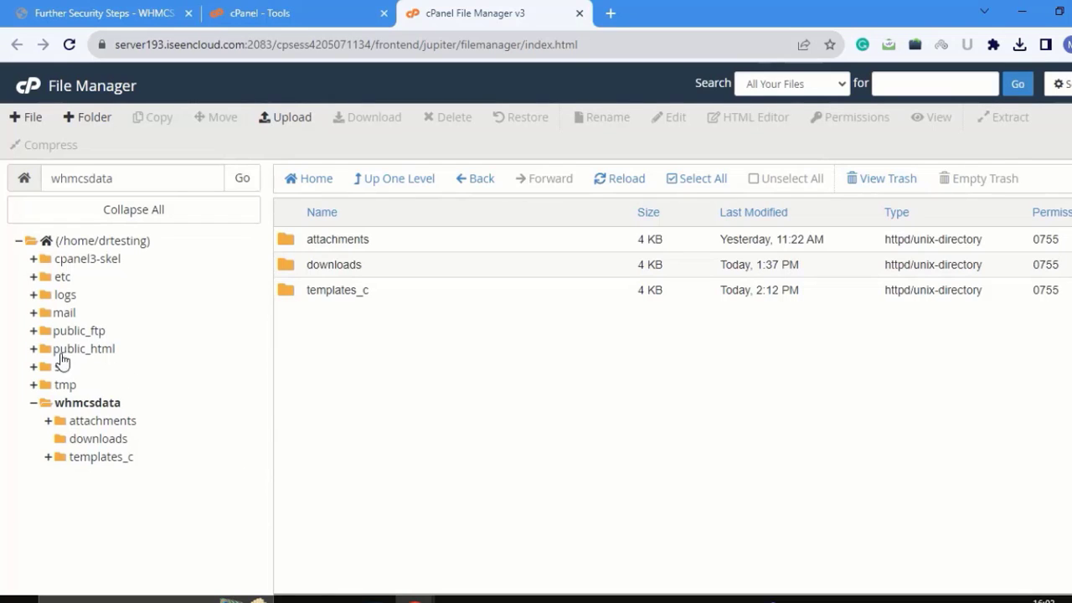
# Open public_html/configuration.php for editing in the code editor.
pyautogui.click(66, 350)
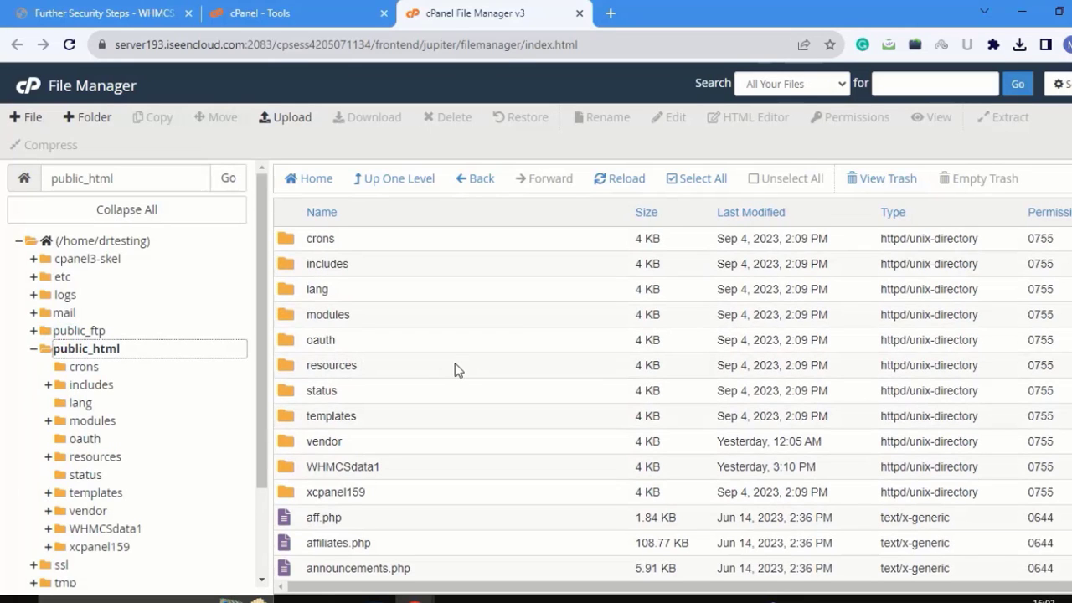
pyautogui.scroll(-4, 455, 368)
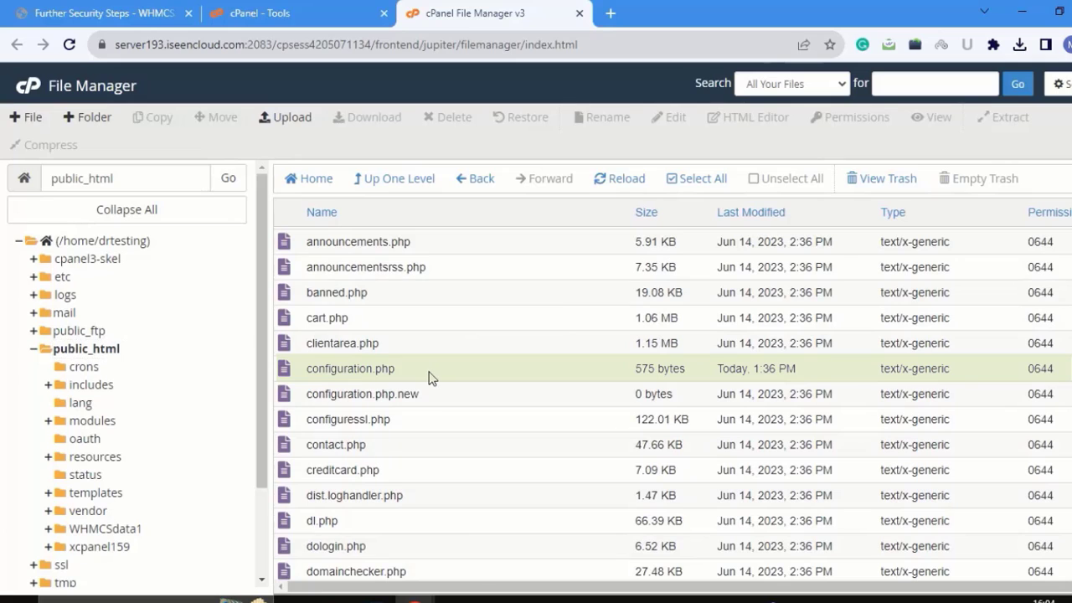
pyautogui.click(429, 373)
pyautogui.rightClick(430, 377)
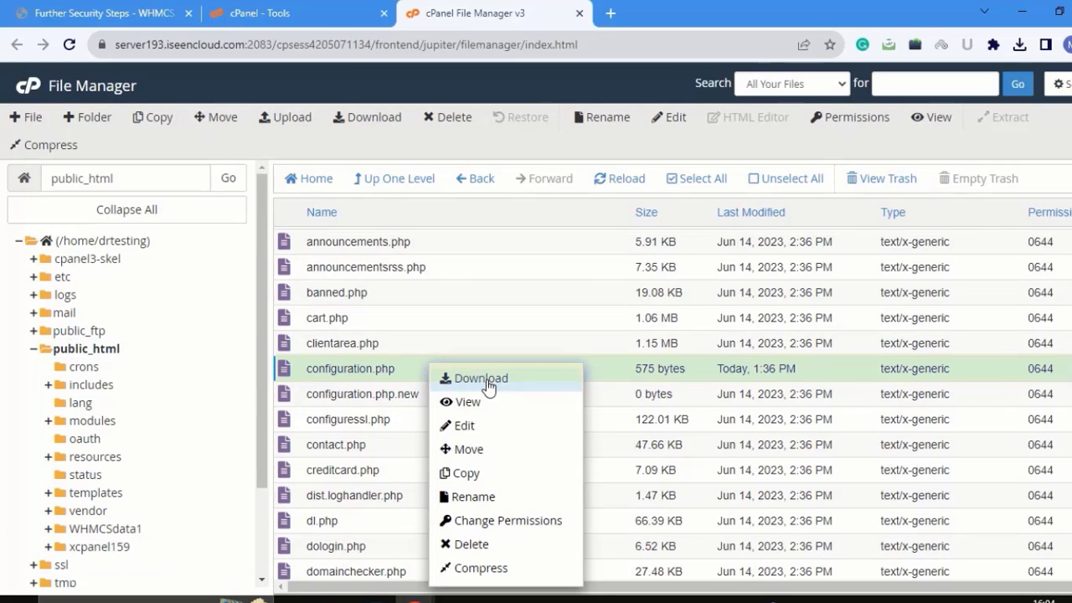
pyautogui.click(465, 427)
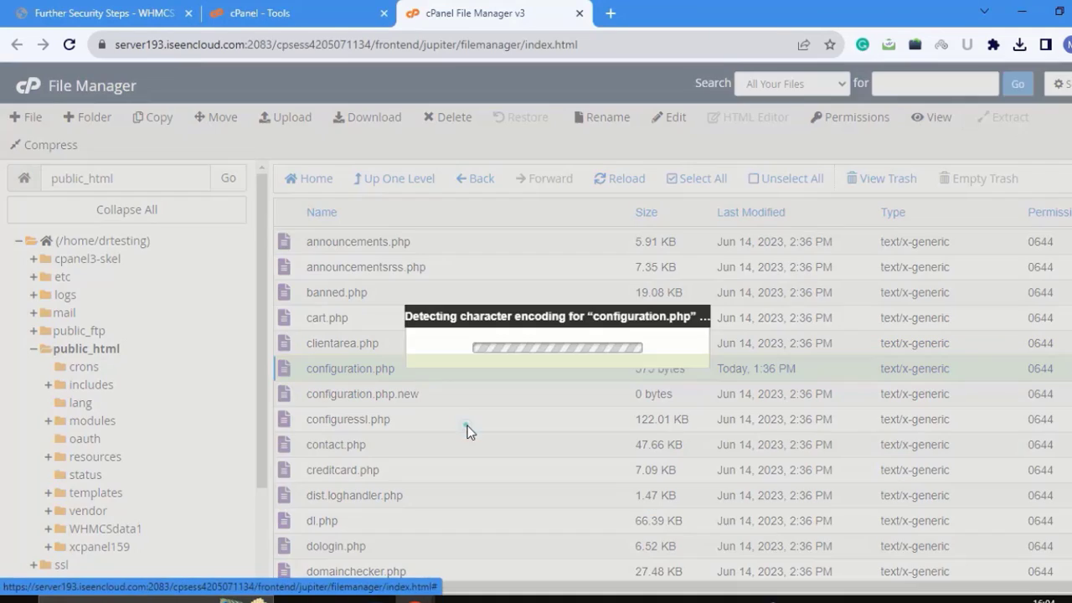
pyautogui.click(702, 461)
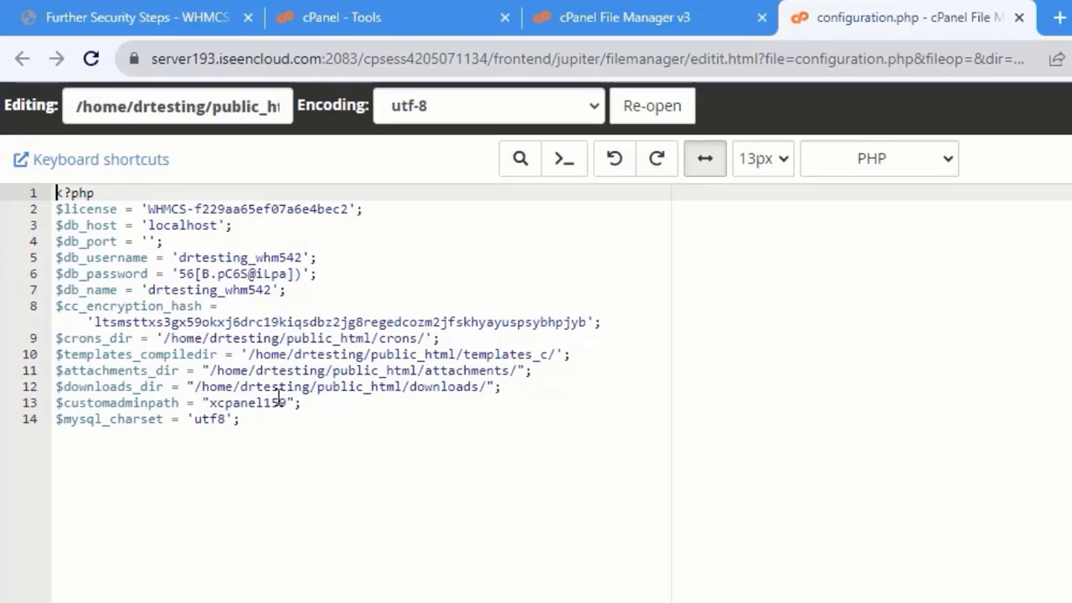
# Replace public_html/attachments with whmcsdata in the attachments path of configuration.php.
pyautogui.moveTo(332, 370); pyautogui.dragTo(510, 370)
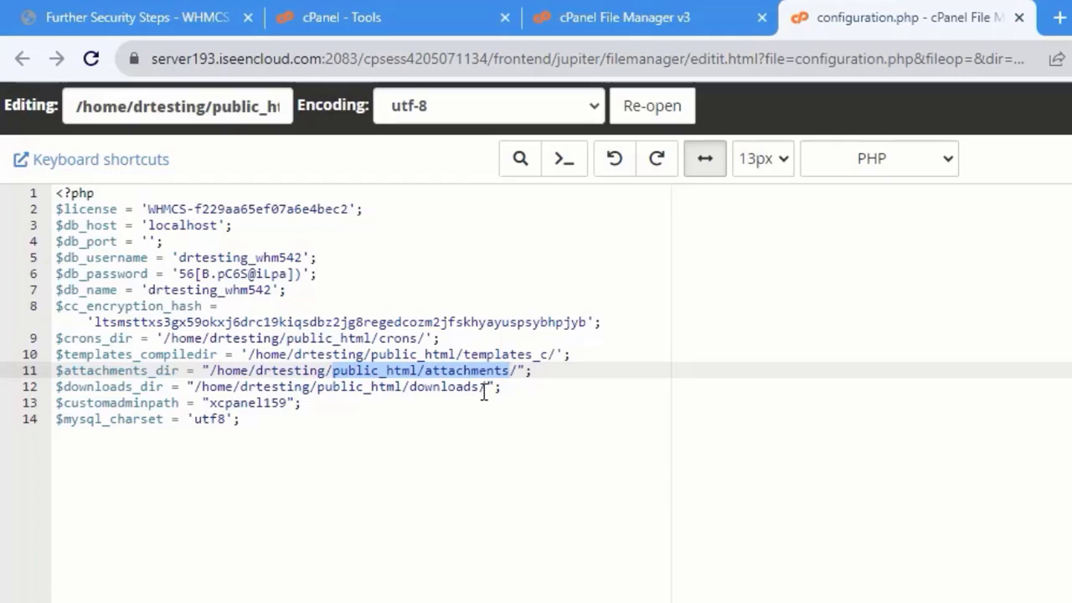
pyautogui.write('whmcs')
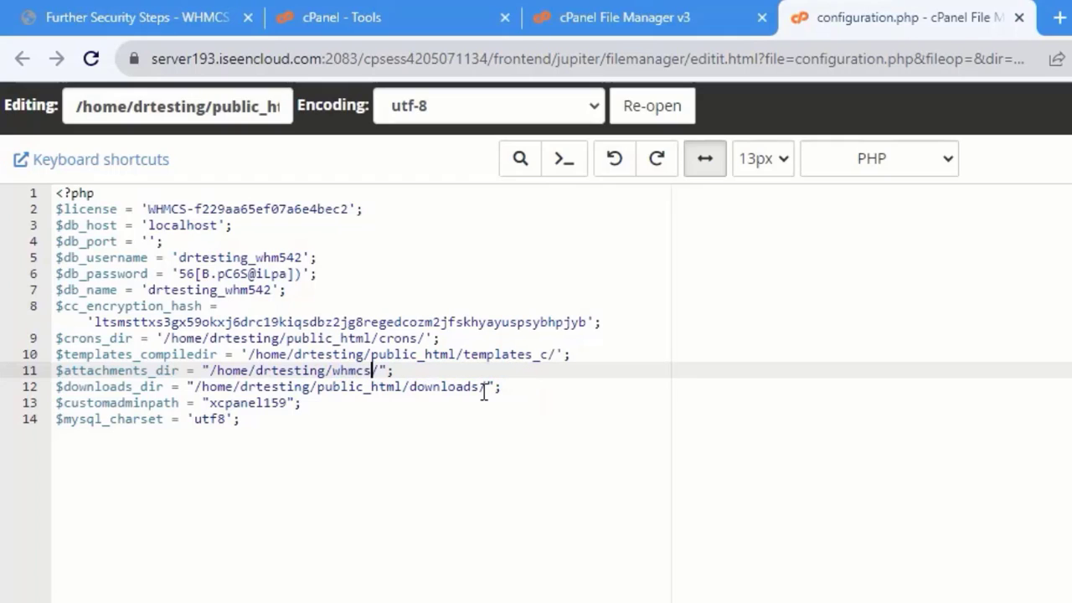
pyautogui.write('data')
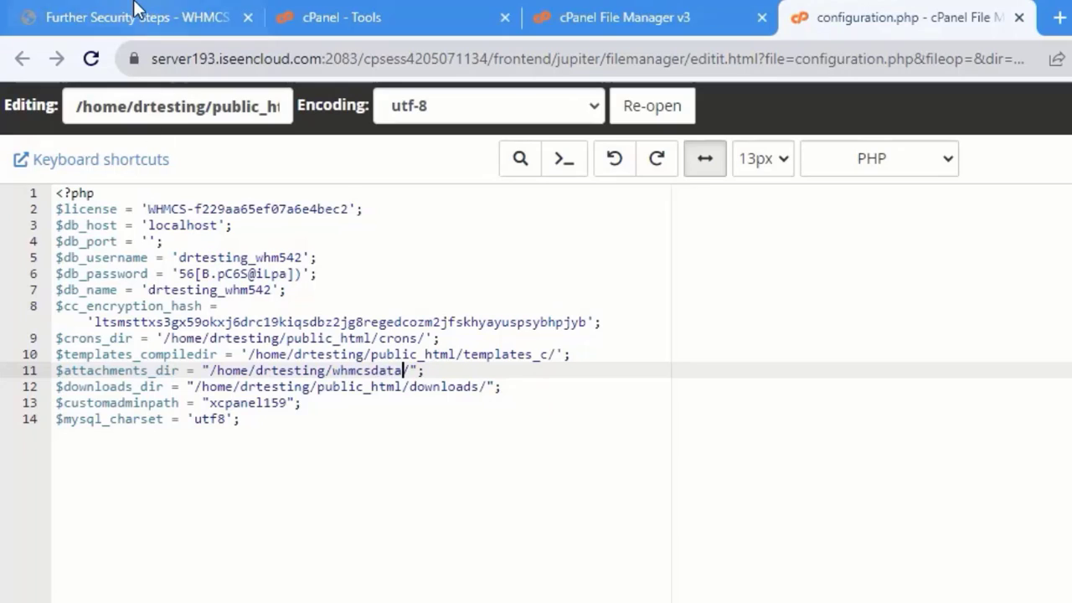
pyautogui.click(131, 10)
pyautogui.click(624, 17)
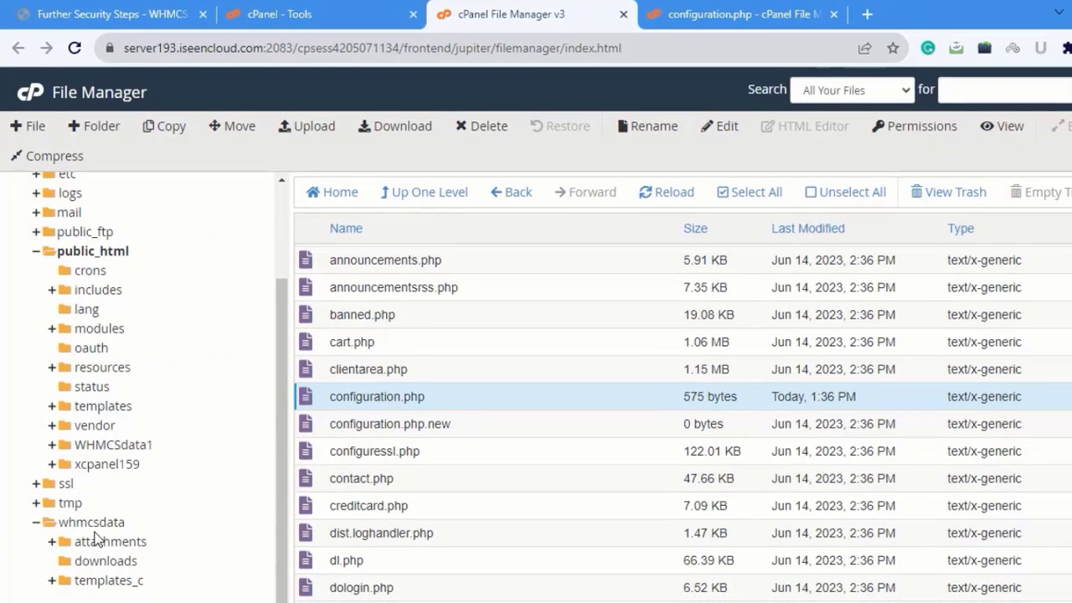
pyautogui.click(702, 6)
# Change the downloads and templates_c paths to whmcsdata and save configuration.php.
pyautogui.moveTo(287, 346); pyautogui.dragTo(453, 363)
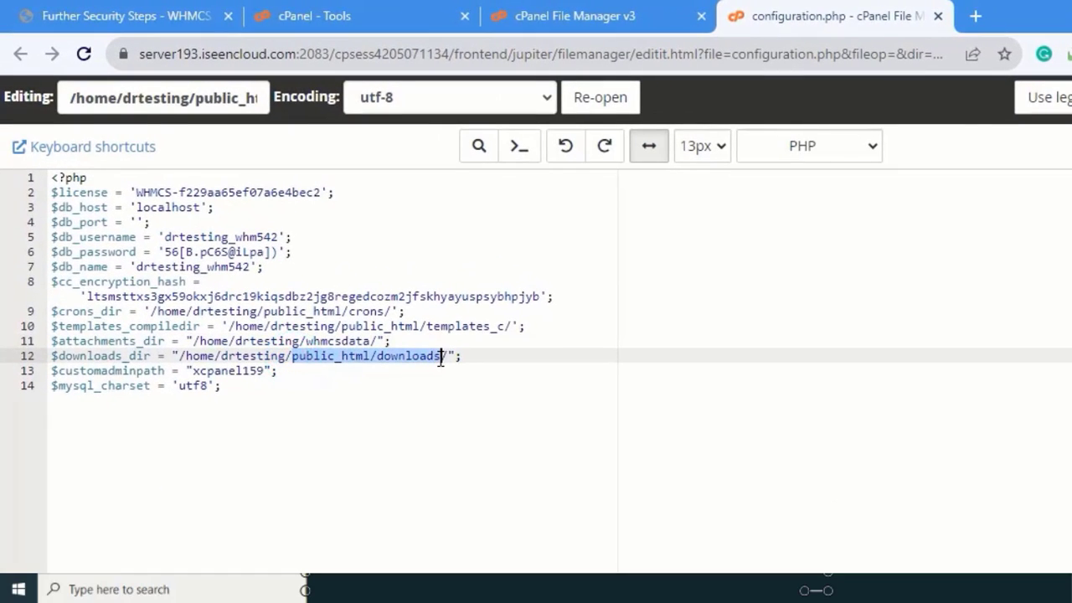
pyautogui.write('whmcs')
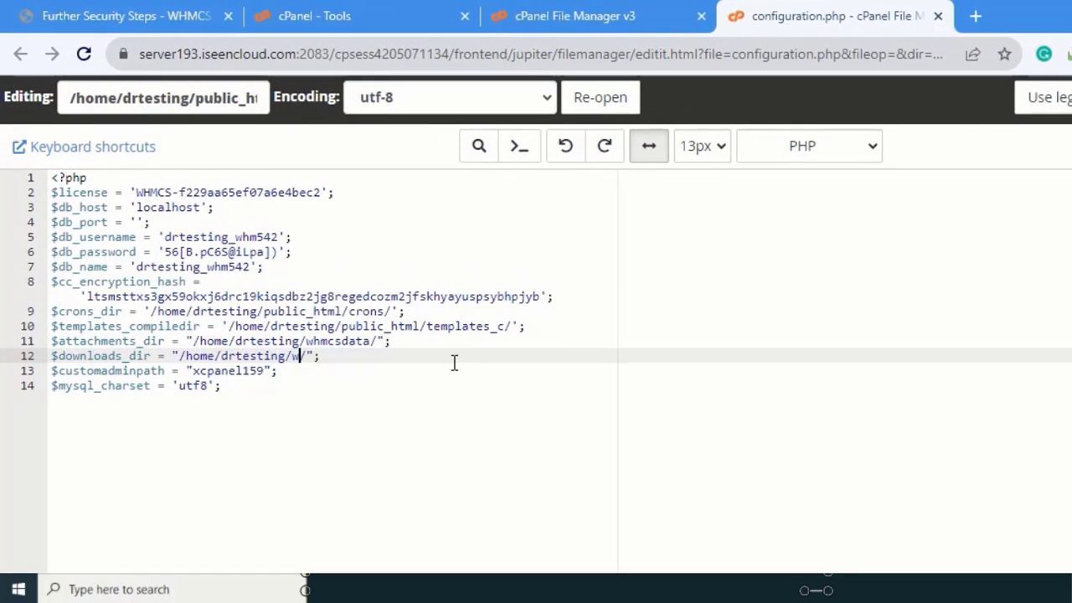
pyautogui.write('data/')
pyautogui.moveTo(340, 326); pyautogui.dragTo(505, 327)
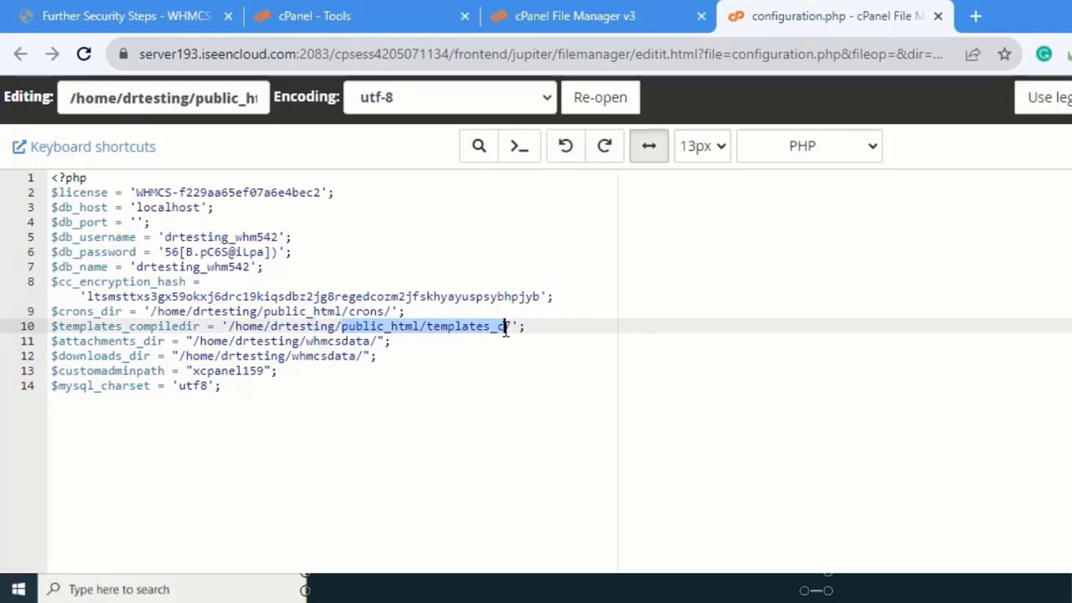
pyautogui.write('whmcs')
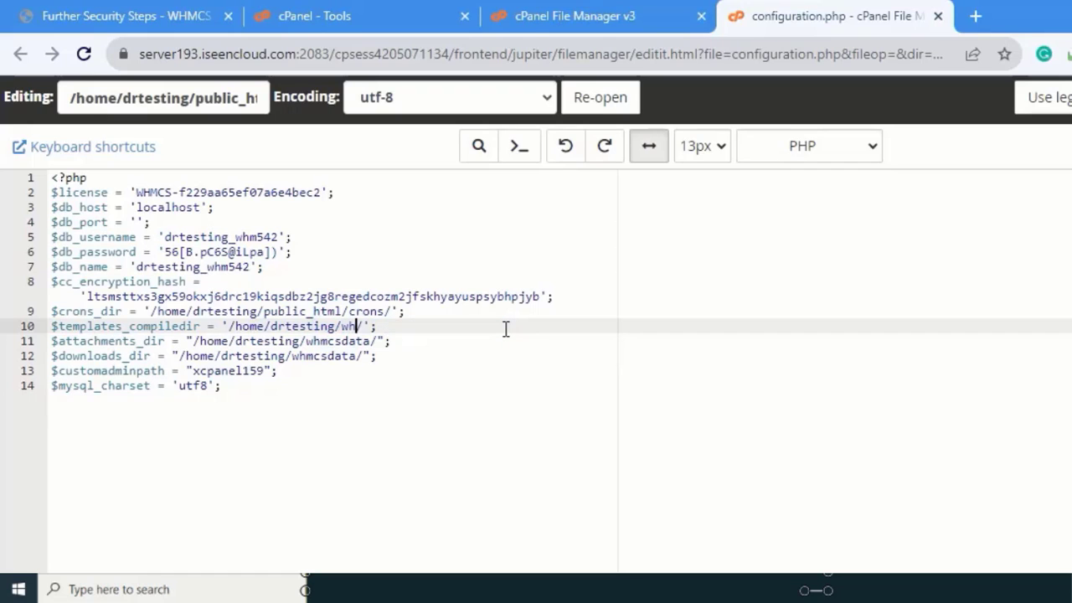
pyautogui.write('data')
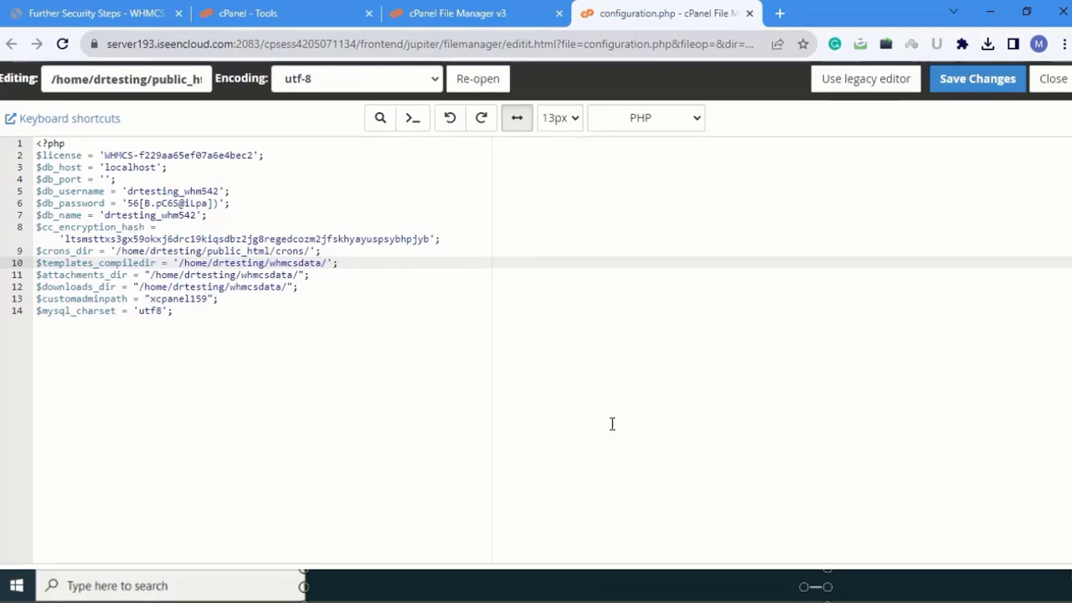
pyautogui.click(961, 87)
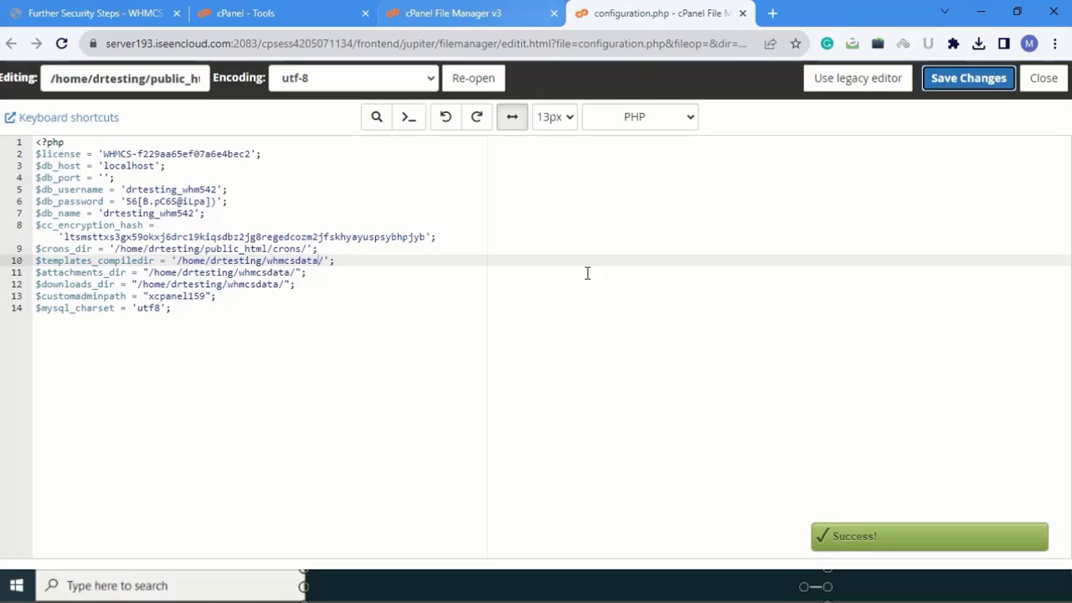
pyautogui.click(621, 389)
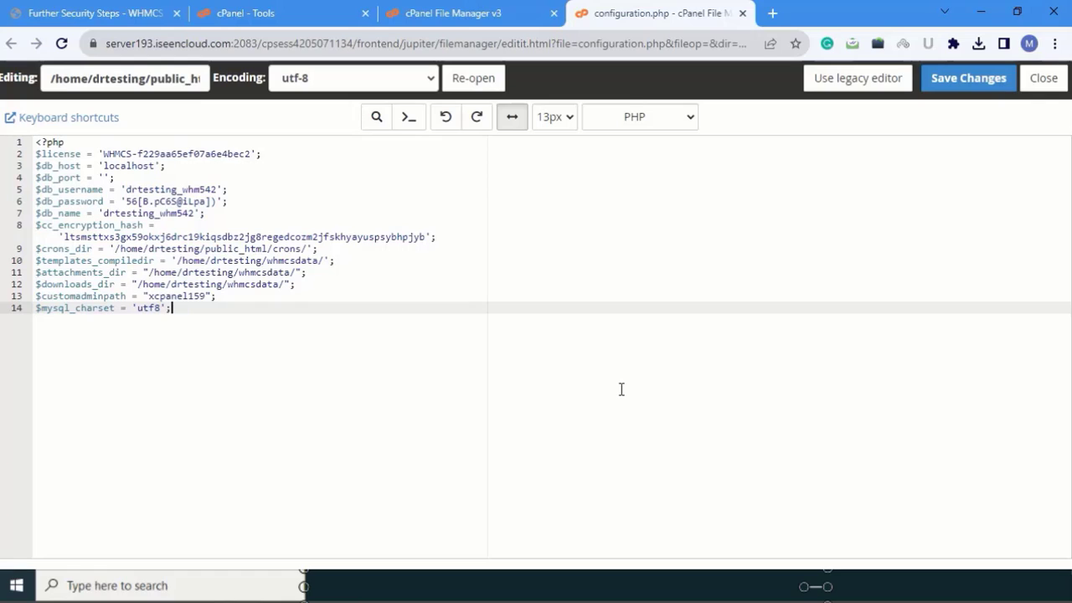
# Review the Further Security Steps recommendations, then return to the public_html listing.
pyautogui.click(95, 8)
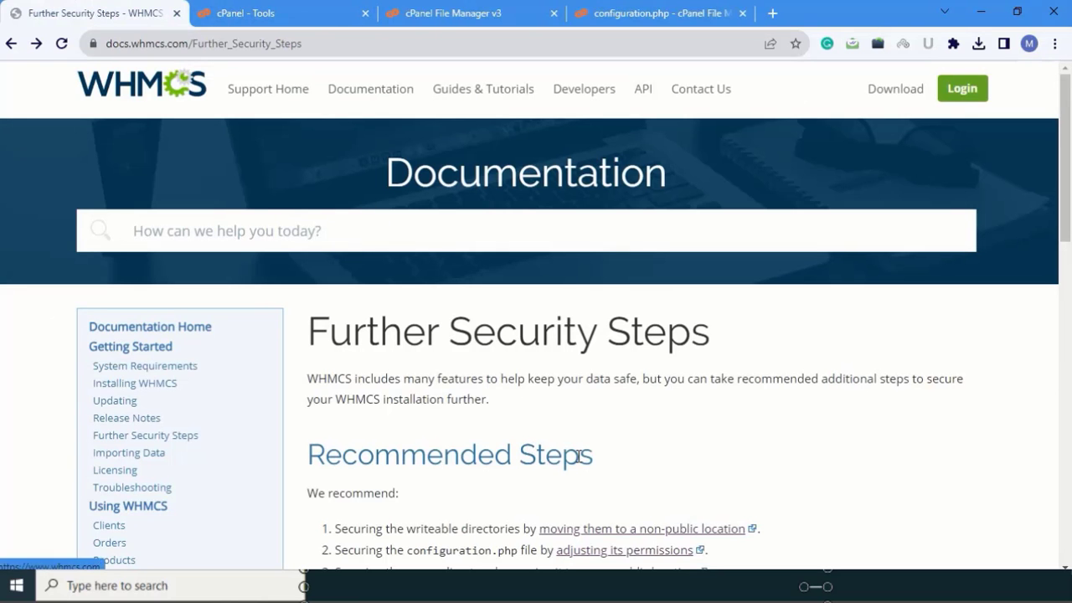
pyautogui.scroll(-1, 583, 459)
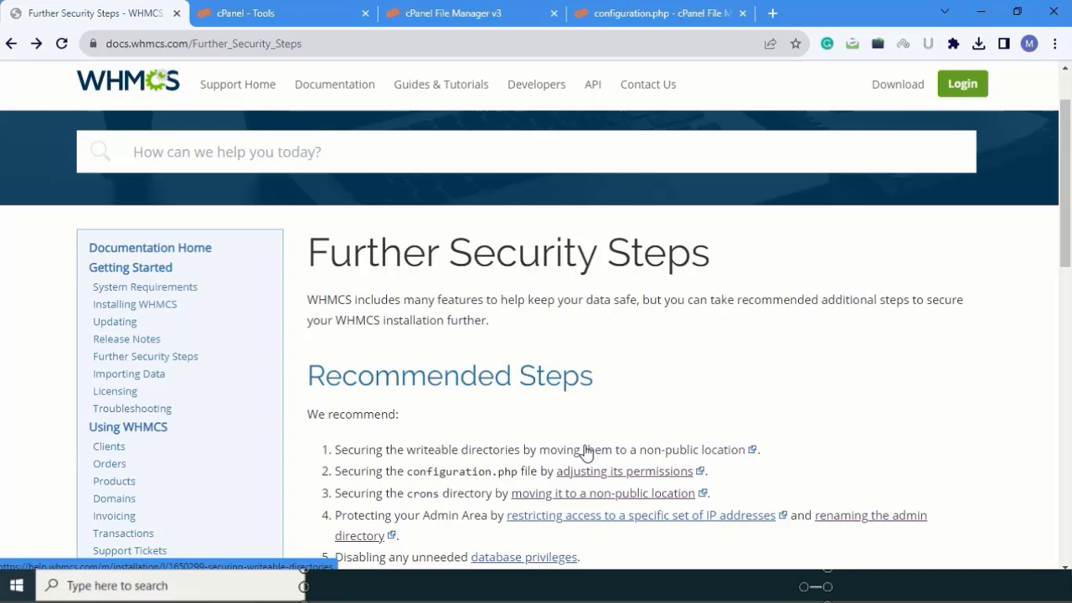
pyautogui.hotkey('ctrl', '3')
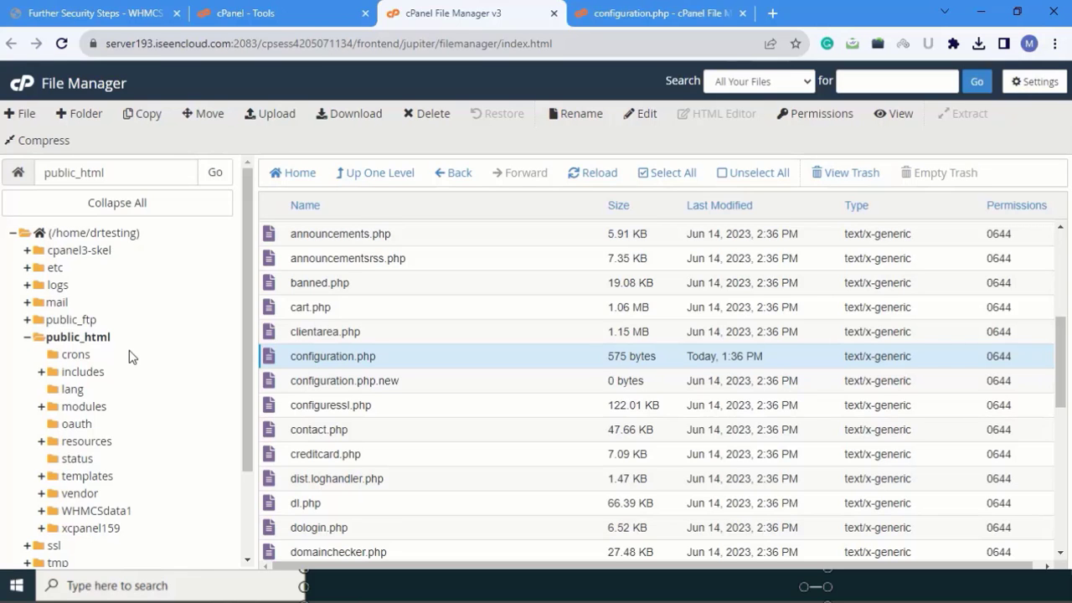
# Go back to the WHMCS Further Security Steps documentation page.
pyautogui.click(100, 12)
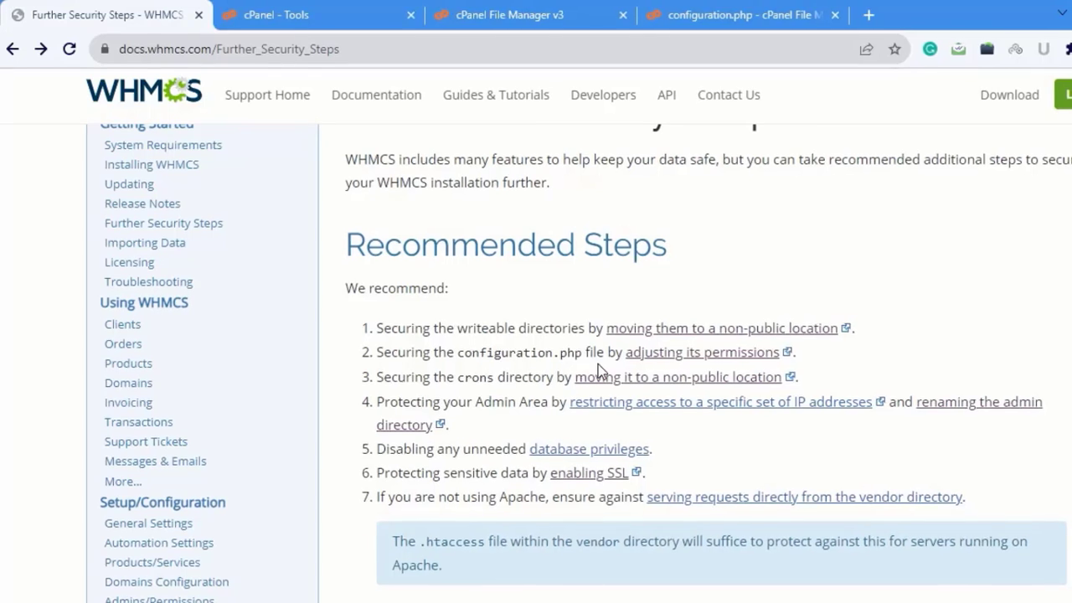
# Open the Moving the Crons Directory guide and read its relocation and config.php steps.
pyautogui.click(554, 332)
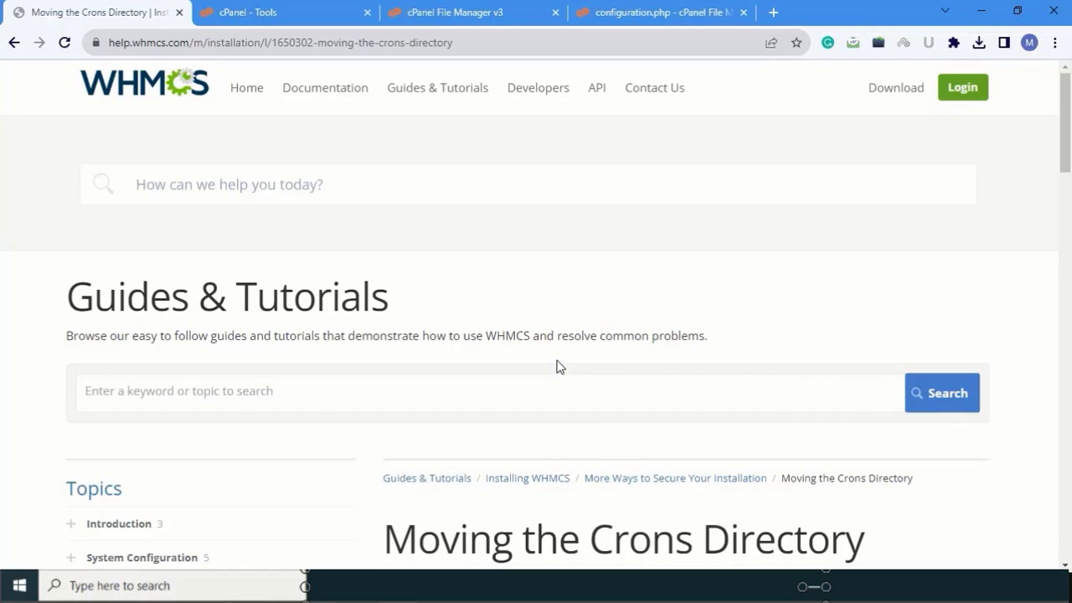
pyautogui.scroll(-6, 559, 366)
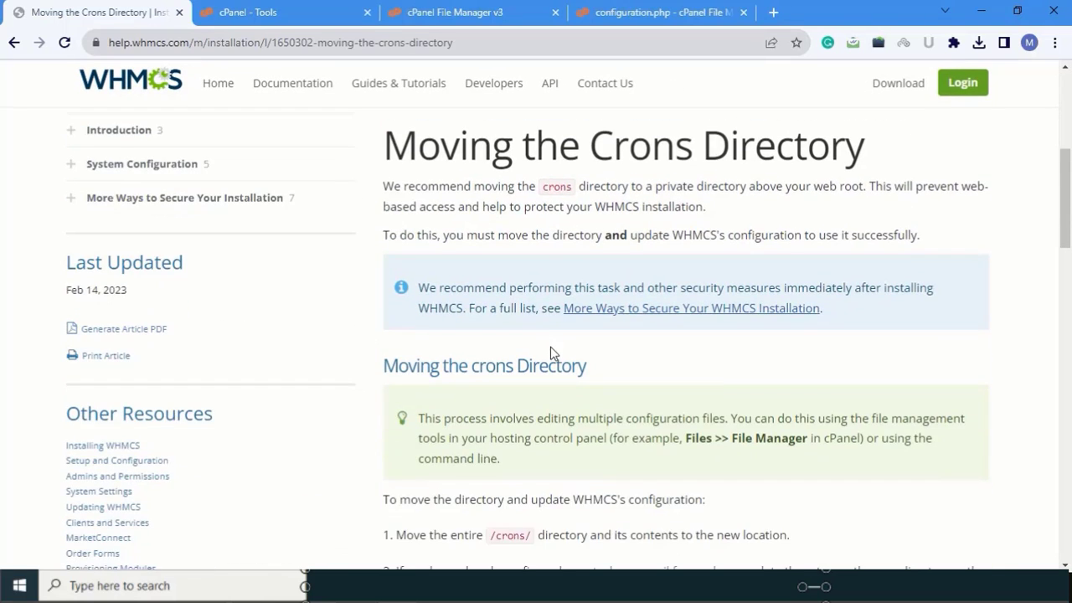
pyautogui.scroll(-2, 554, 343)
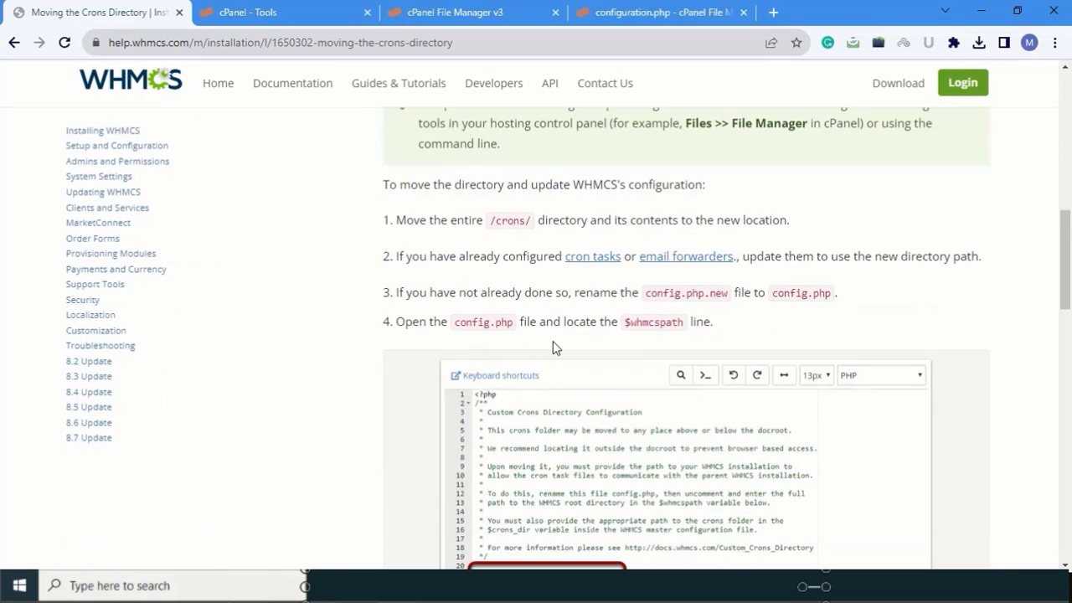
pyautogui.scroll(-2, 554, 342)
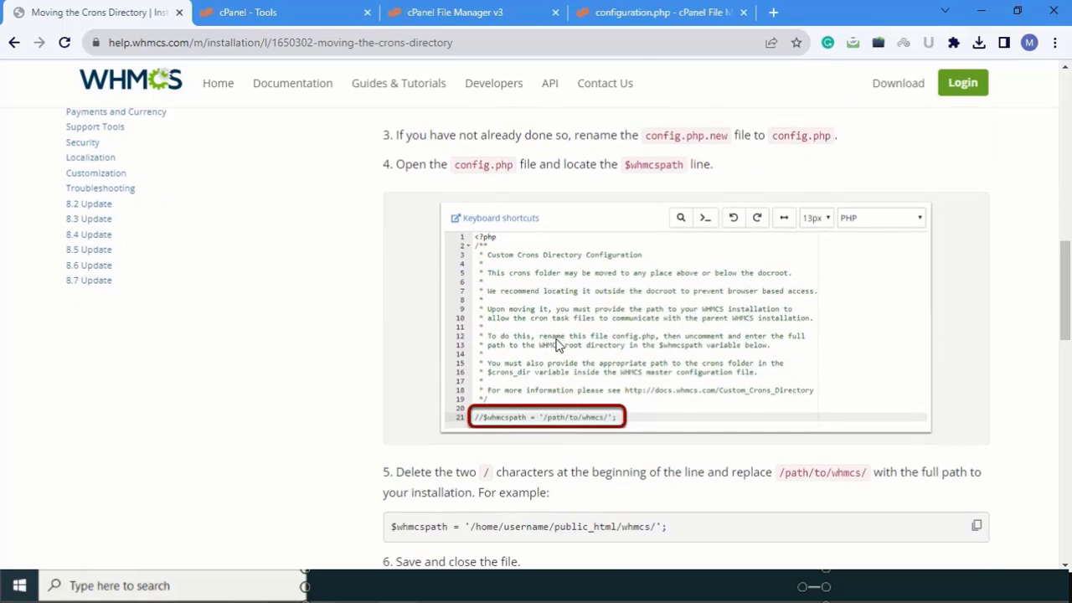
pyautogui.scroll(-3, 556, 343)
pyautogui.scroll(8, 558, 339)
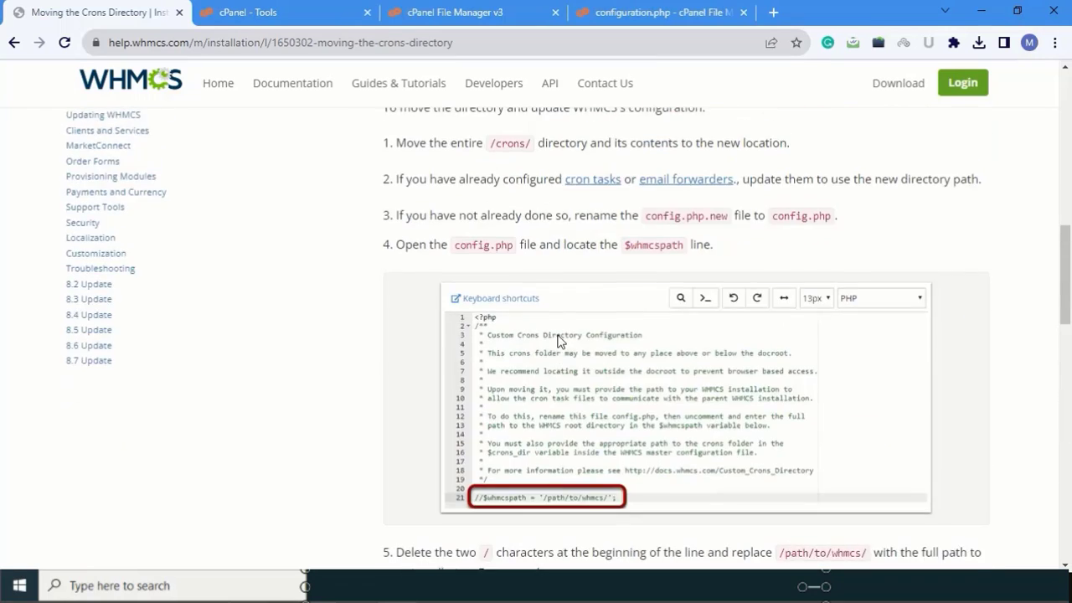
pyautogui.scroll(10, 560, 335)
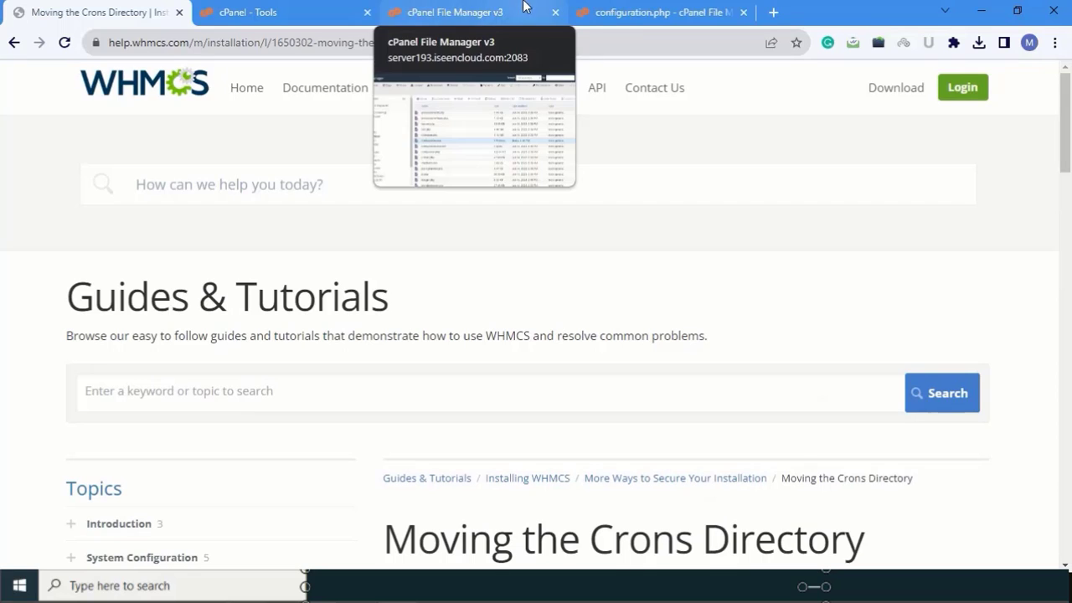
# Move the crons folder from public_html into whmcsdata and open it to check its files.
pyautogui.click(466, 7)
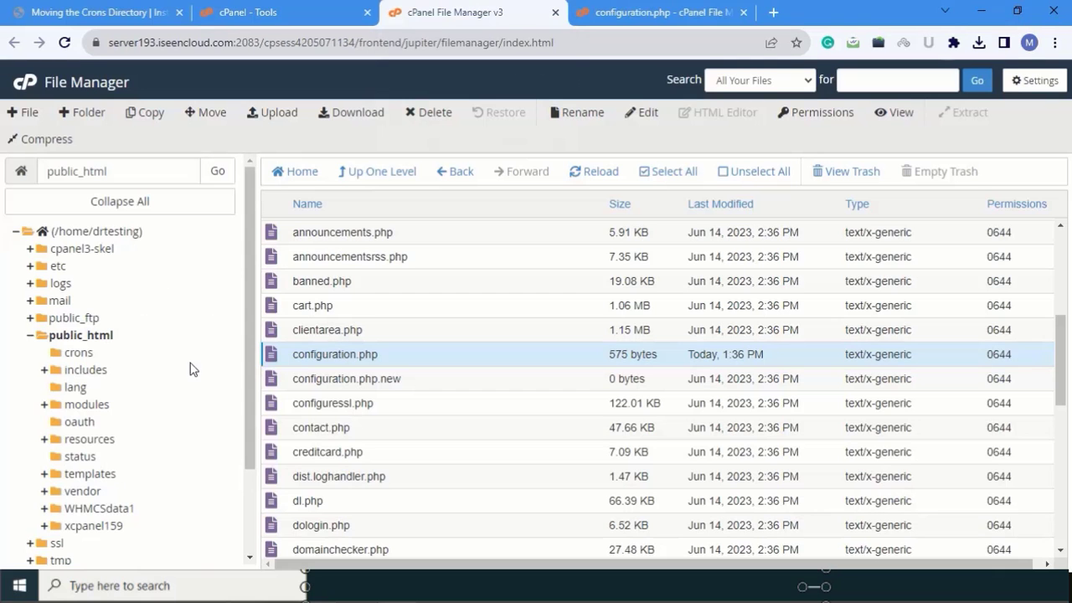
pyautogui.click(92, 337)
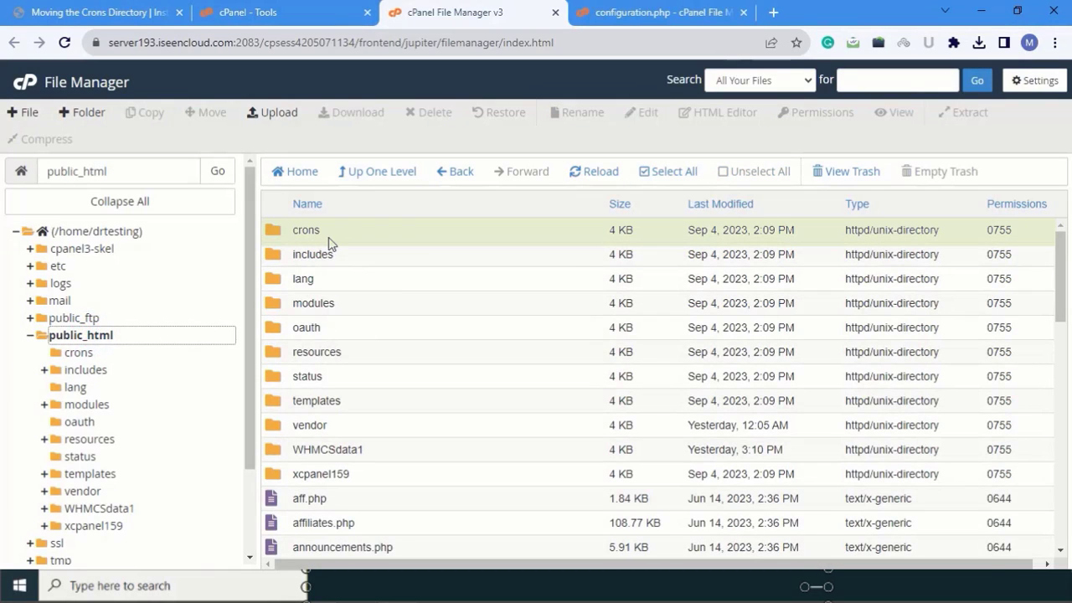
pyautogui.scroll(-2, 193, 396)
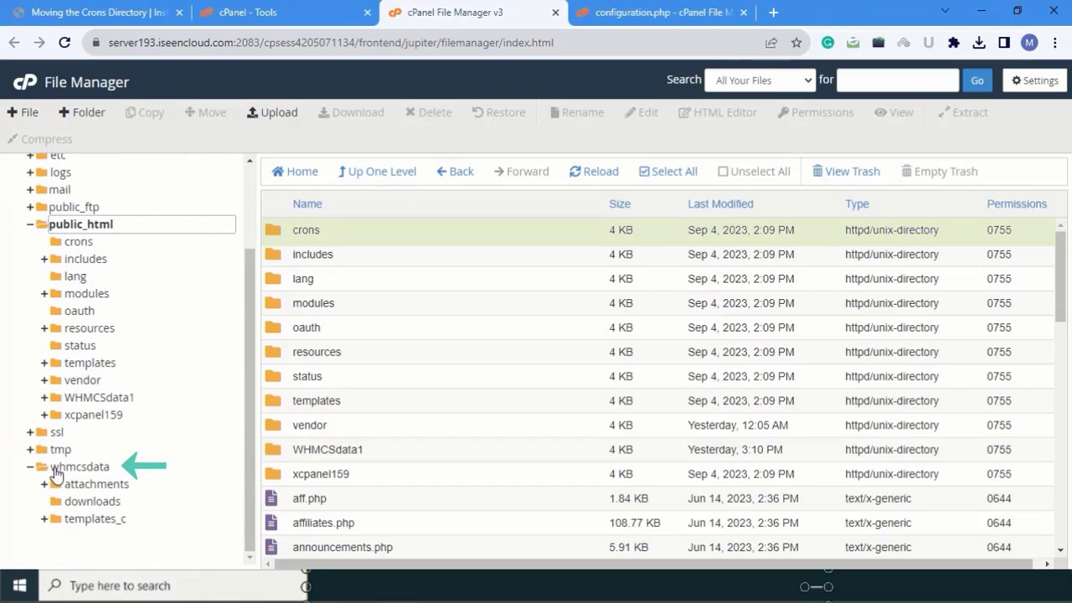
pyautogui.click(382, 231)
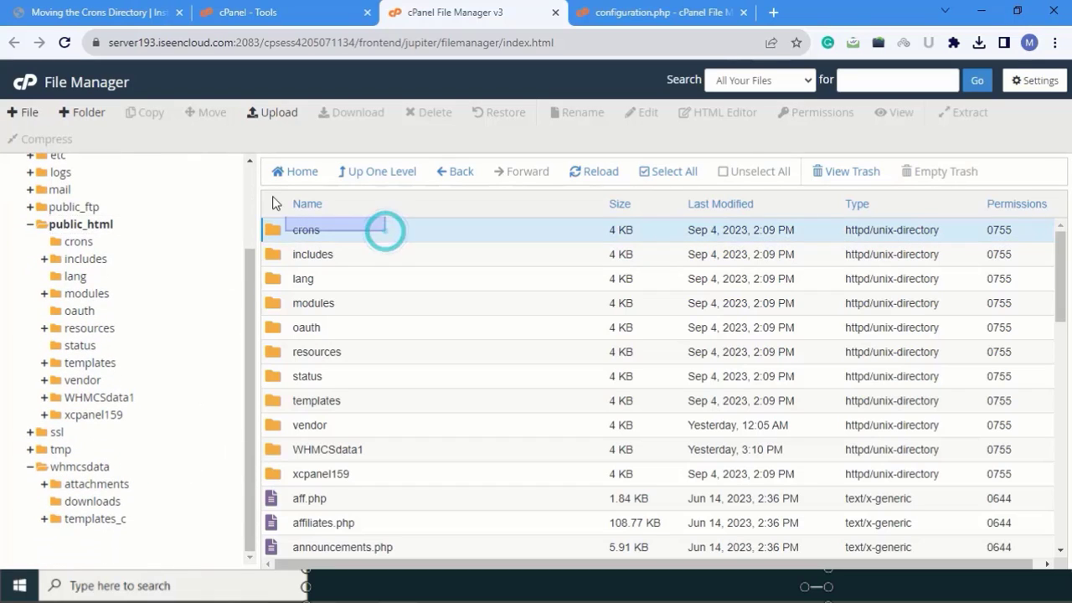
pyautogui.moveTo(436, 237); pyautogui.dragTo(101, 477)
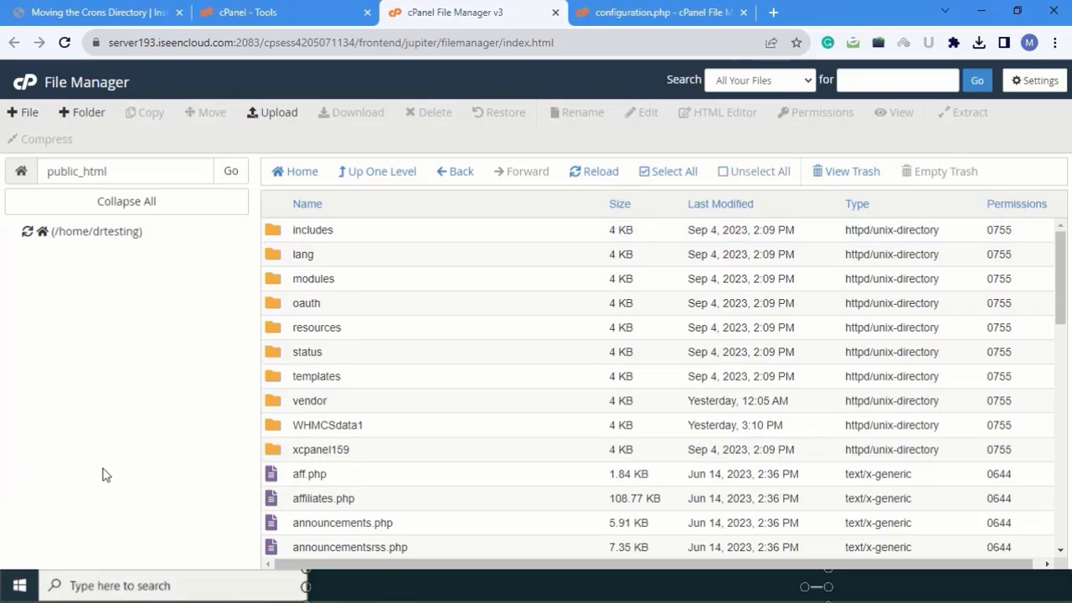
pyautogui.click(63, 389)
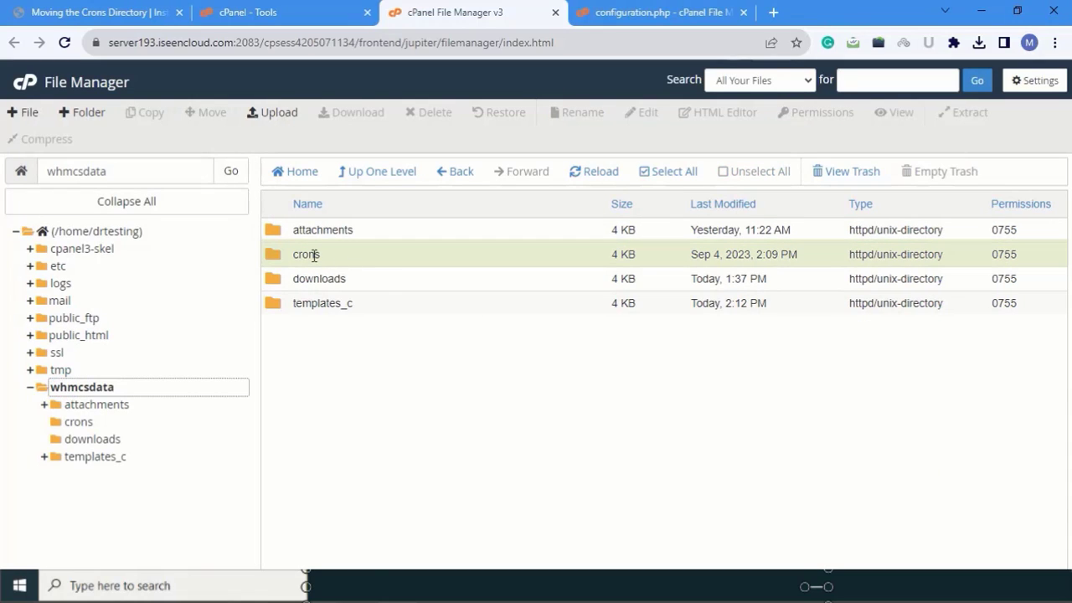
pyautogui.click(333, 421)
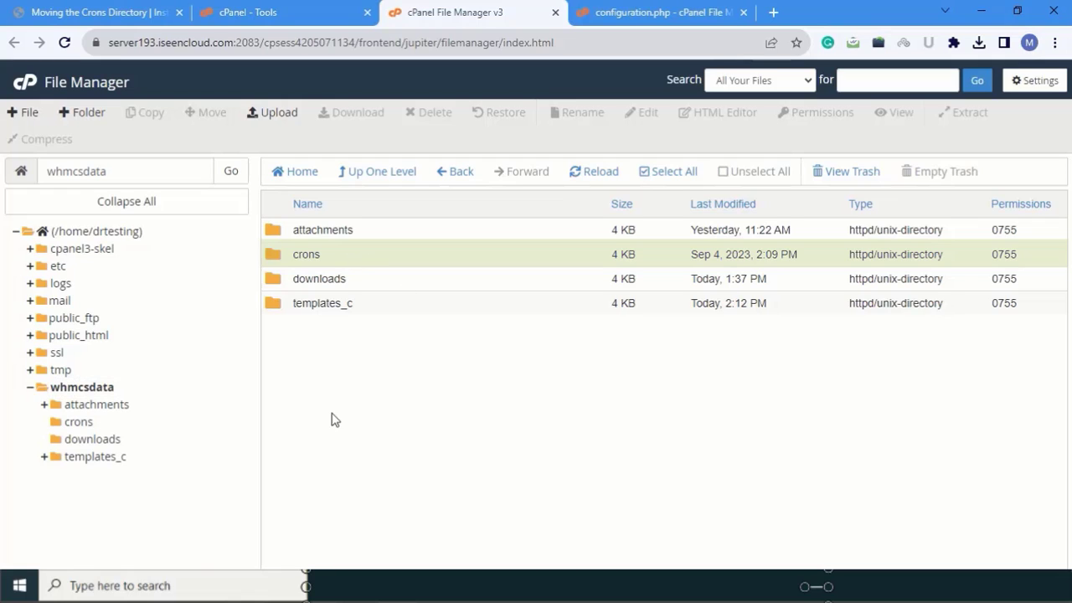
pyautogui.doubleClick(344, 259)
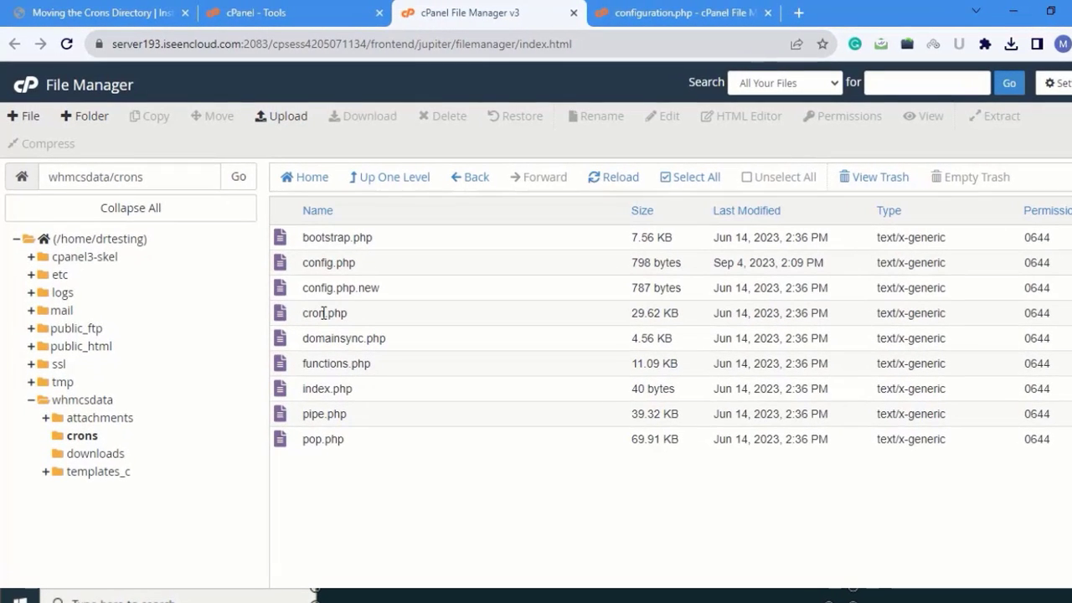
# Open crons/config.php in the code editor.
pyautogui.click(352, 263)
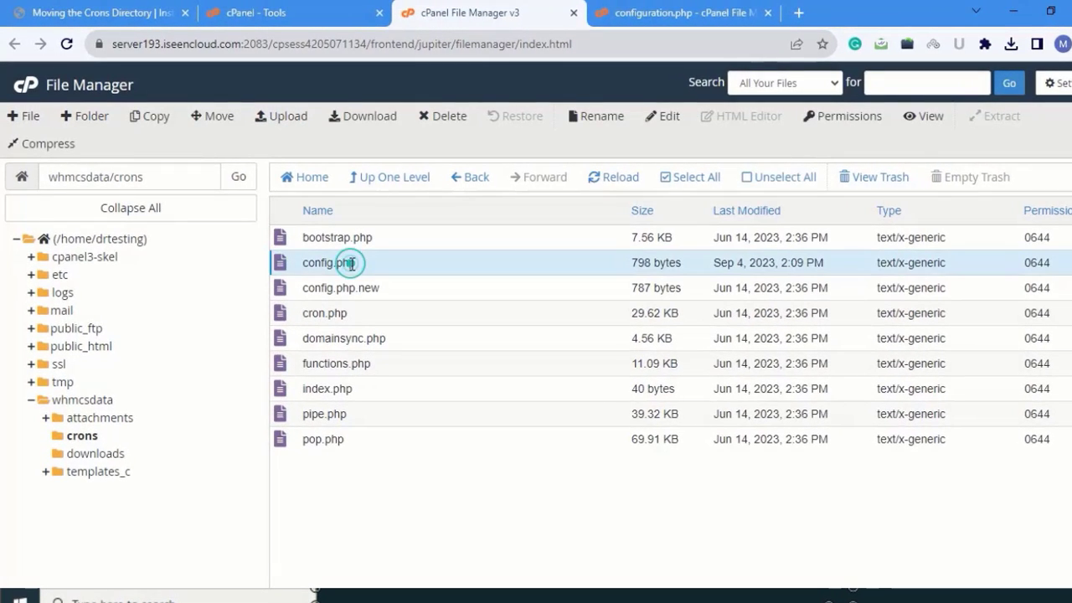
pyautogui.rightClick(350, 264)
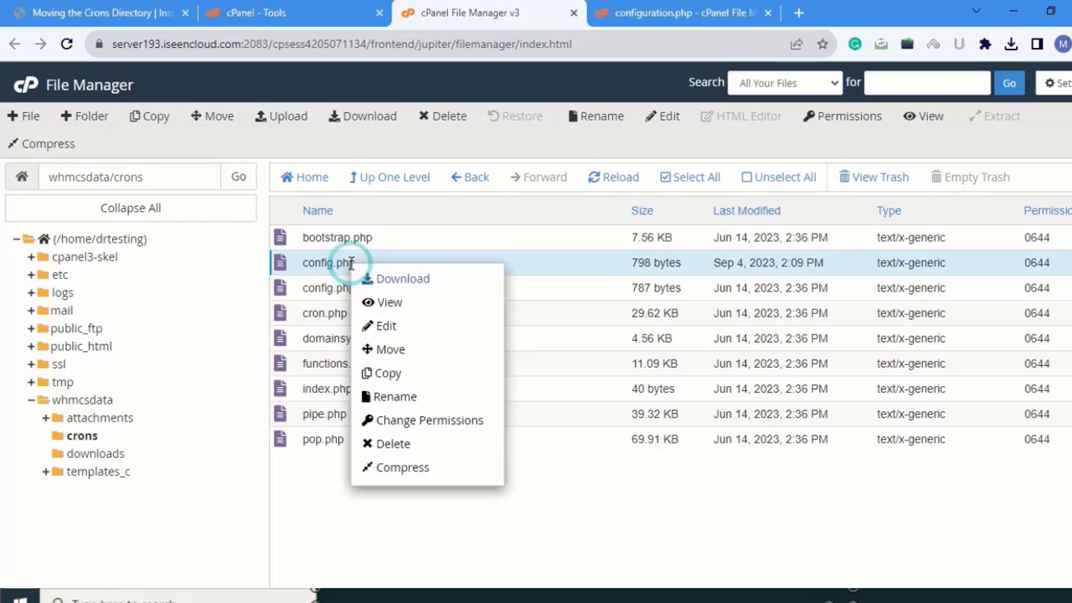
pyautogui.click(384, 325)
pyautogui.click(696, 451)
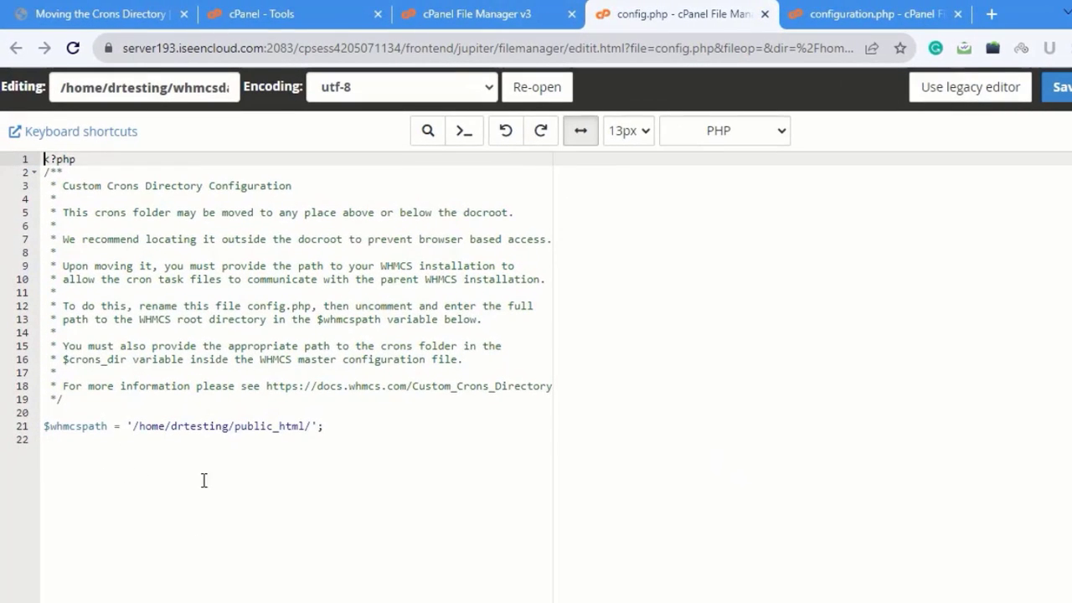
# Copy the guide's example $whmcspath line and paste it as new line 22 of config.php.
pyautogui.hotkey('ctrl', '1')
pyautogui.scroll(-5, 575, 424)
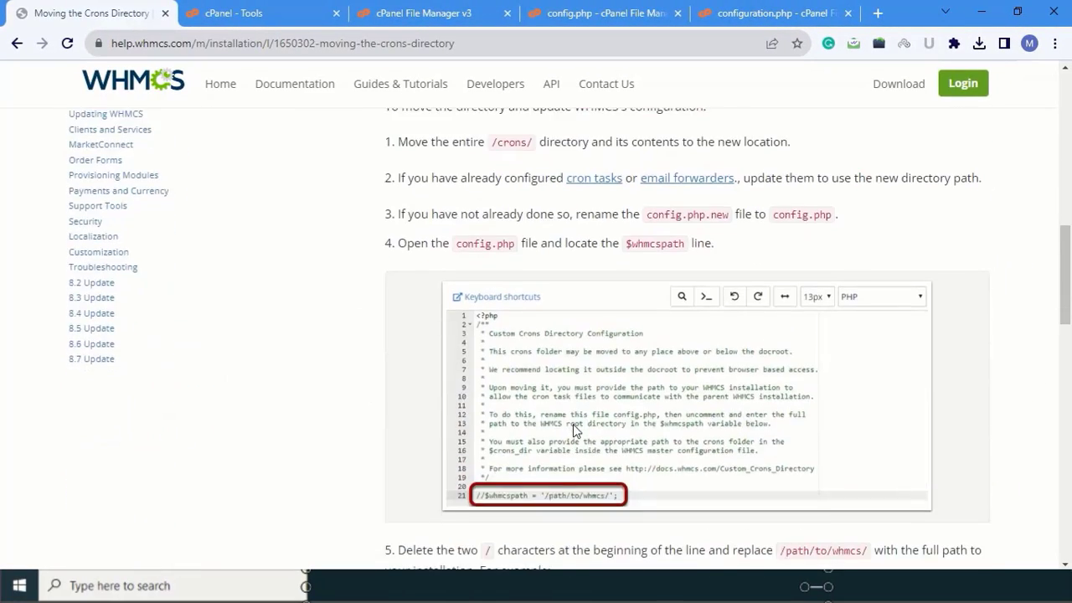
pyautogui.scroll(-4, 573, 424)
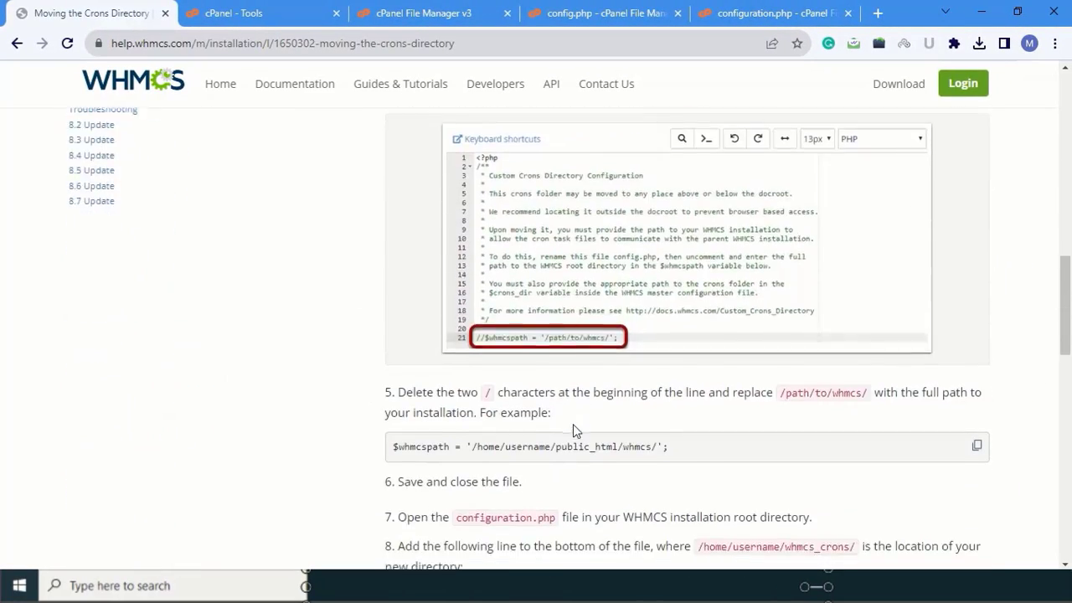
pyautogui.moveTo(396, 285); pyautogui.dragTo(677, 301)
pyautogui.hotkey('ctrl', 'c')
pyautogui.click(590, 11)
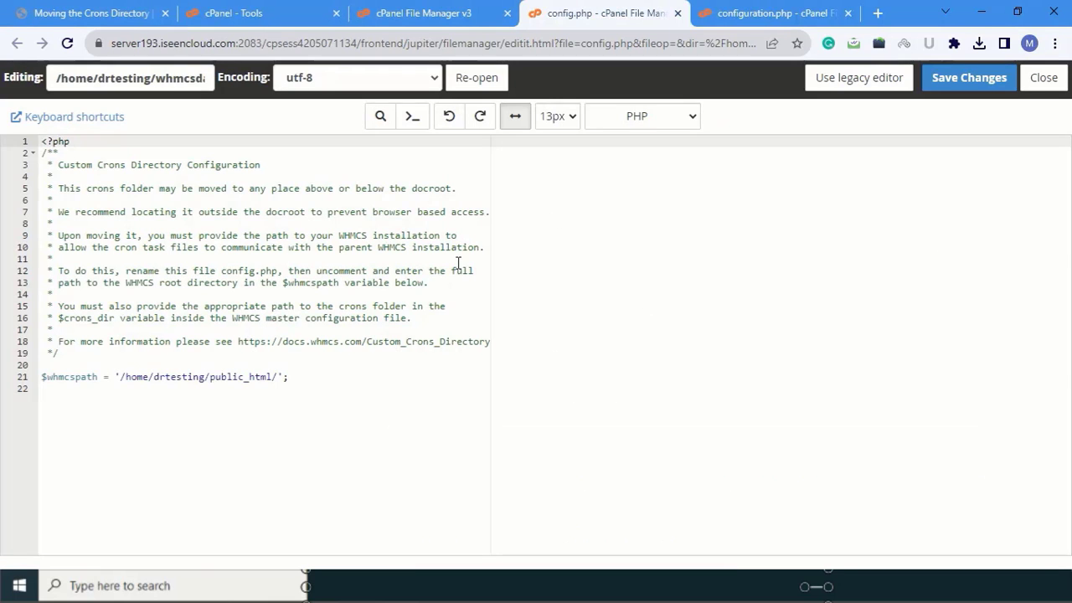
pyautogui.click(321, 376)
pyautogui.press('Return')
pyautogui.hotkey('ctrl', 'v')
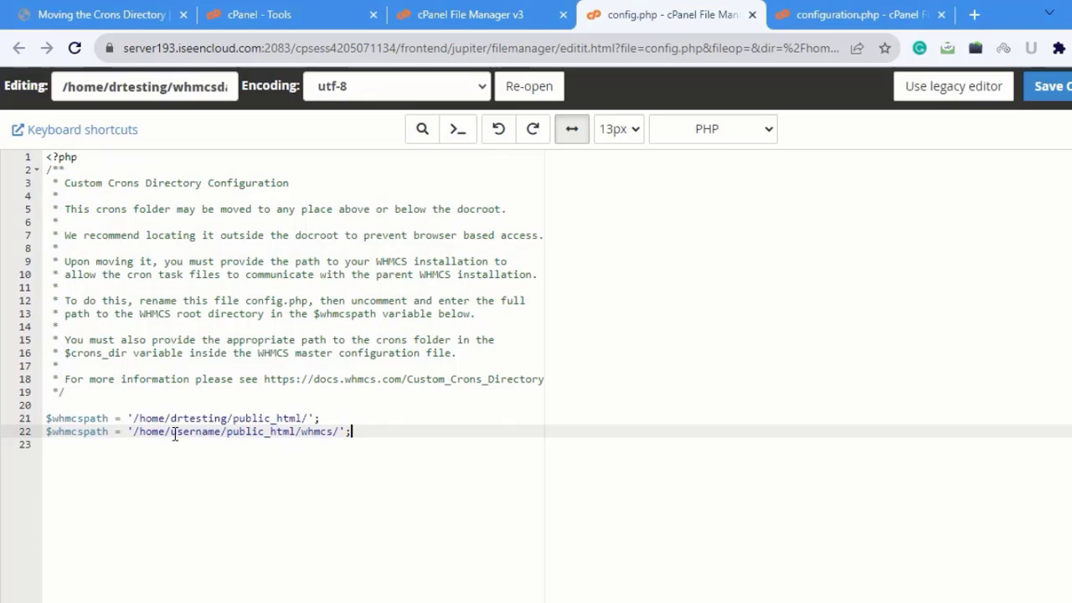
# Set $whmcspath to '/home/drtesting/whmcsdata/', save config.php and close its editor.
pyautogui.click(820, 7)
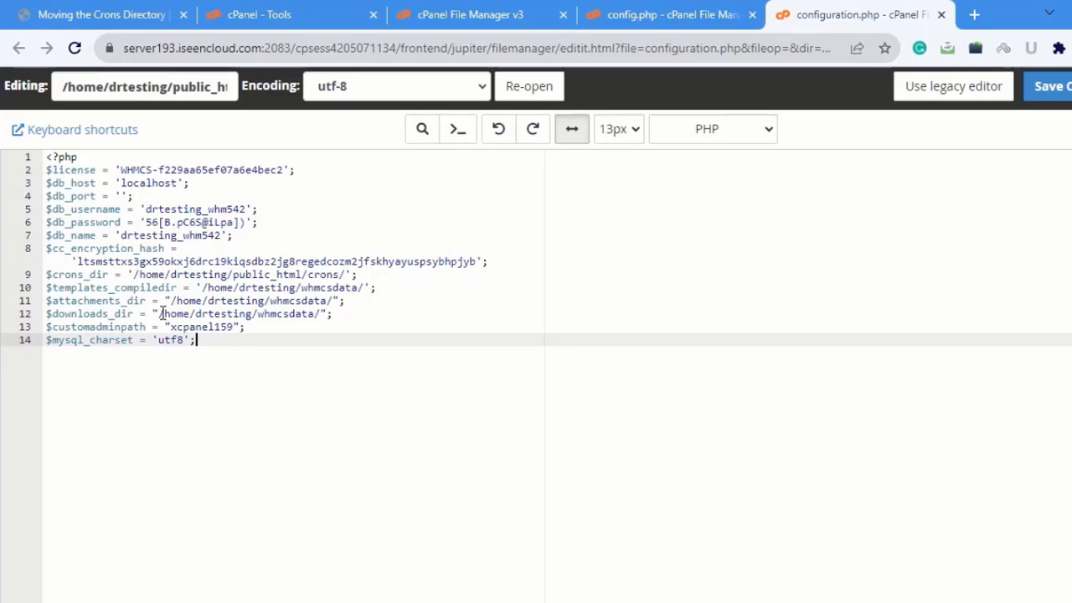
pyautogui.moveTo(165, 314); pyautogui.dragTo(314, 314)
pyautogui.hotkey('ctrl', 'c')
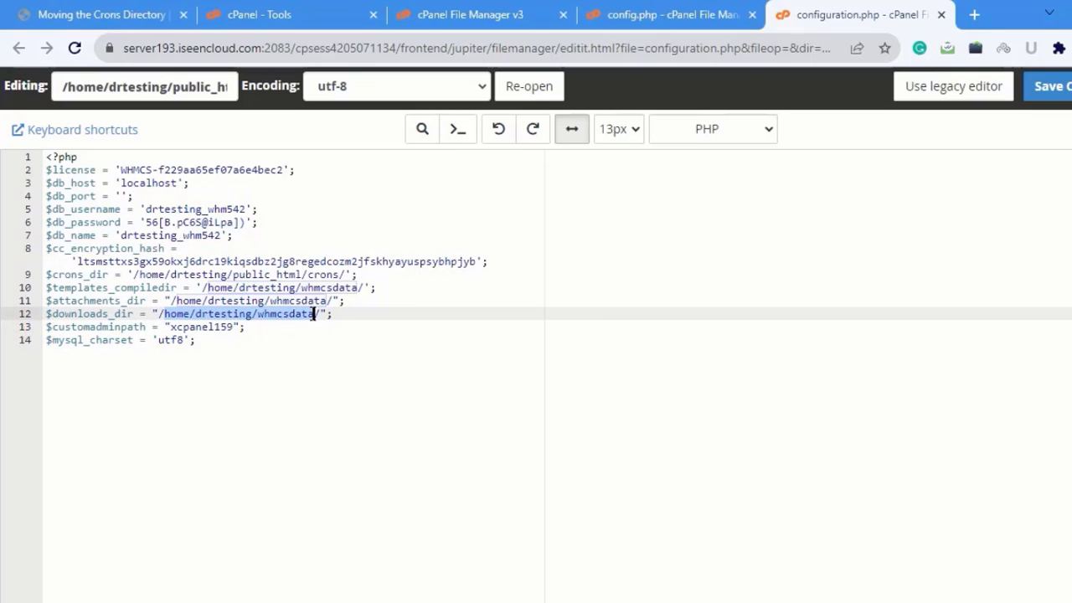
pyautogui.click(663, 12)
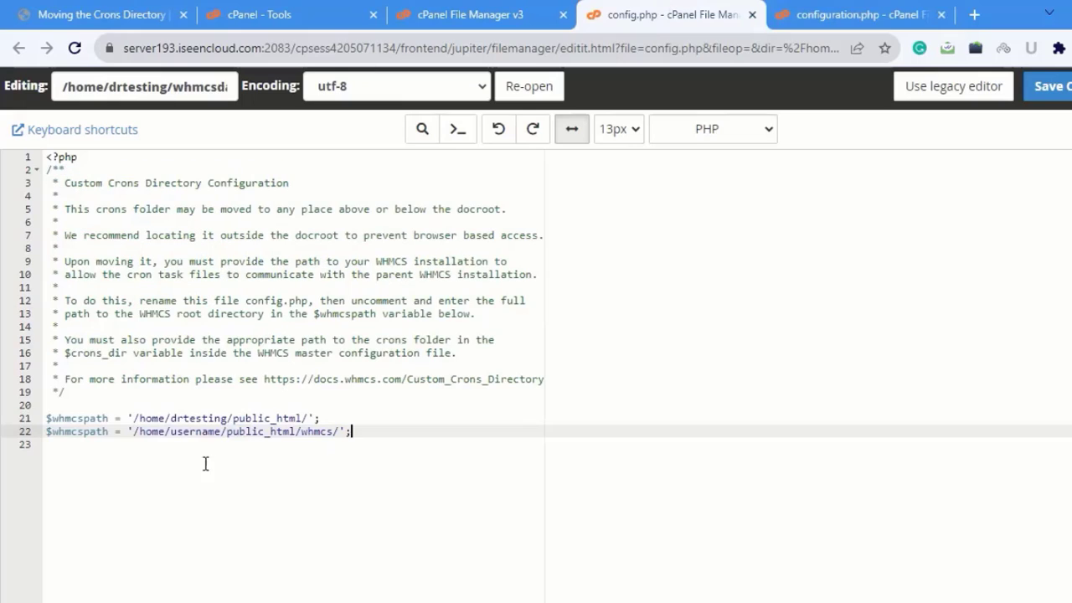
pyautogui.moveTo(139, 432); pyautogui.dragTo(336, 433)
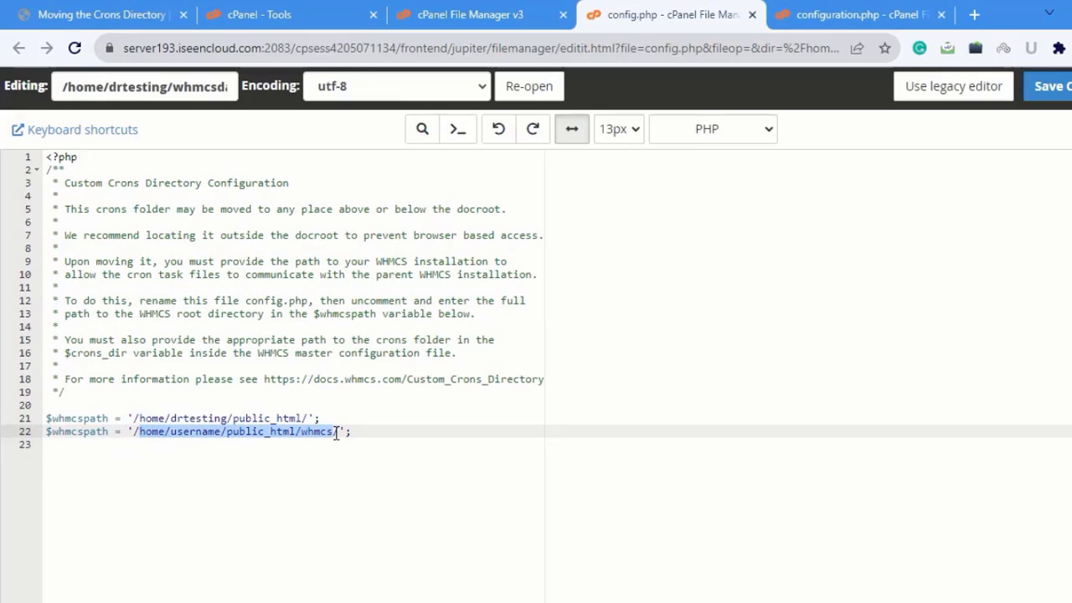
pyautogui.hotkey('ctrl', 'v')
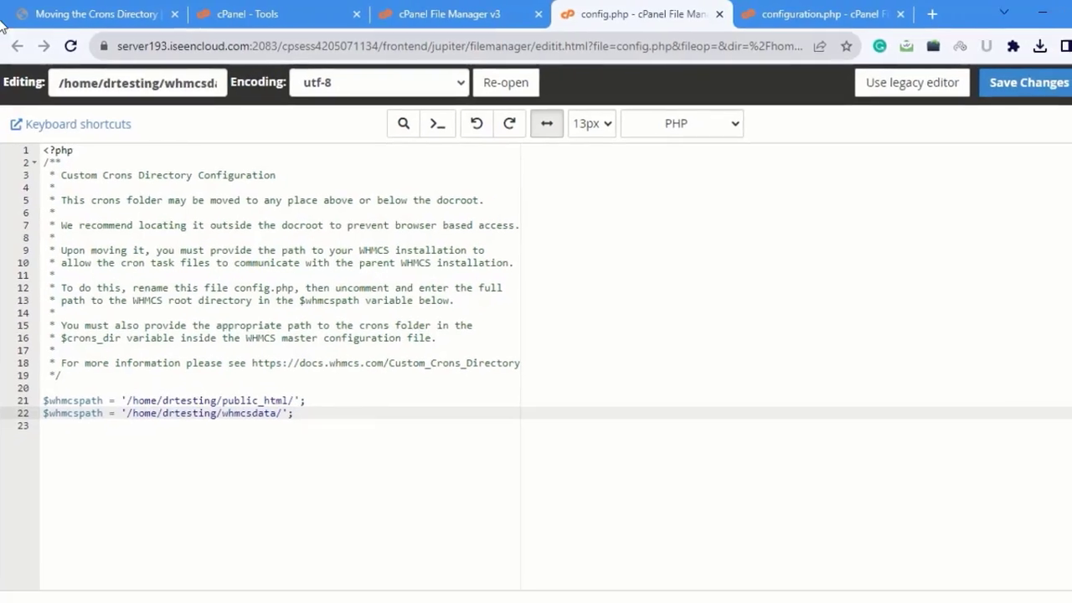
pyautogui.click(970, 74)
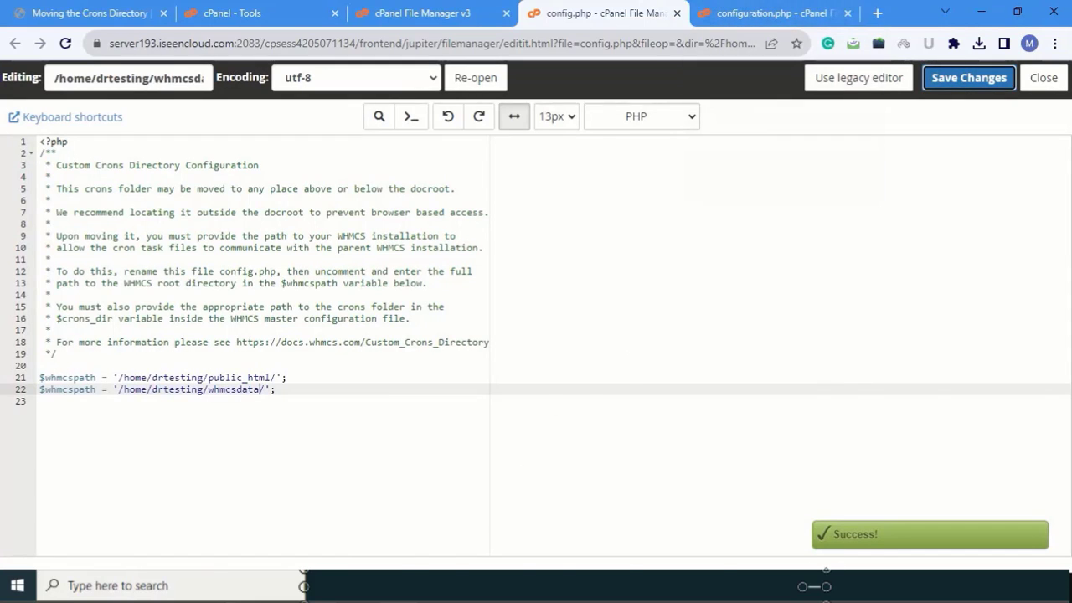
pyautogui.hotkey('ctrl', 'w')
pyautogui.click(260, 346)
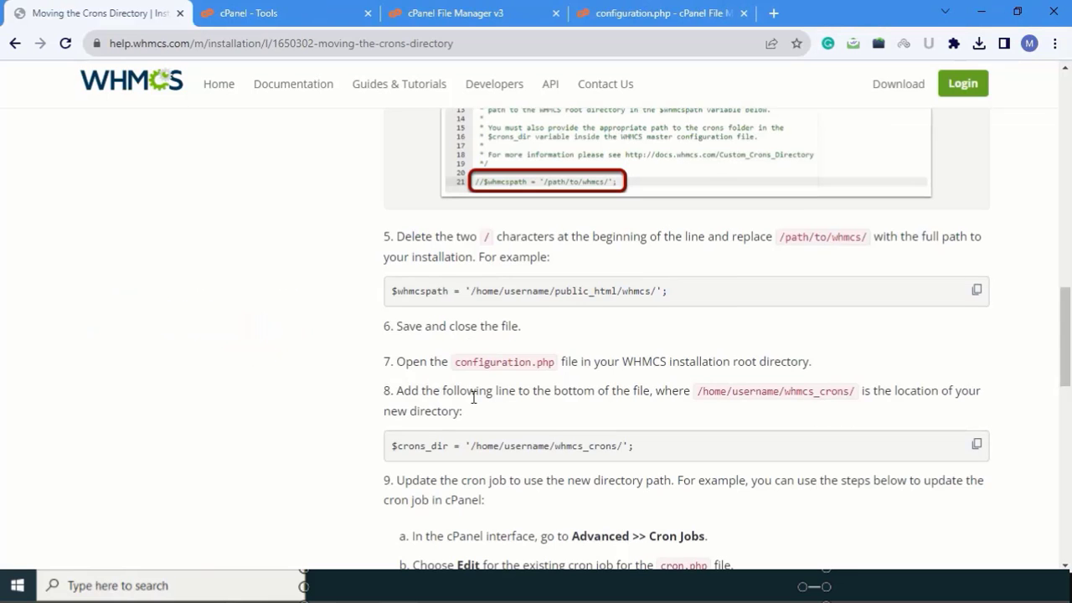
# Copy the example $crons_dir line from the docs and paste it as new line 13 in configuration.php.
pyautogui.scroll(-2, 473, 397)
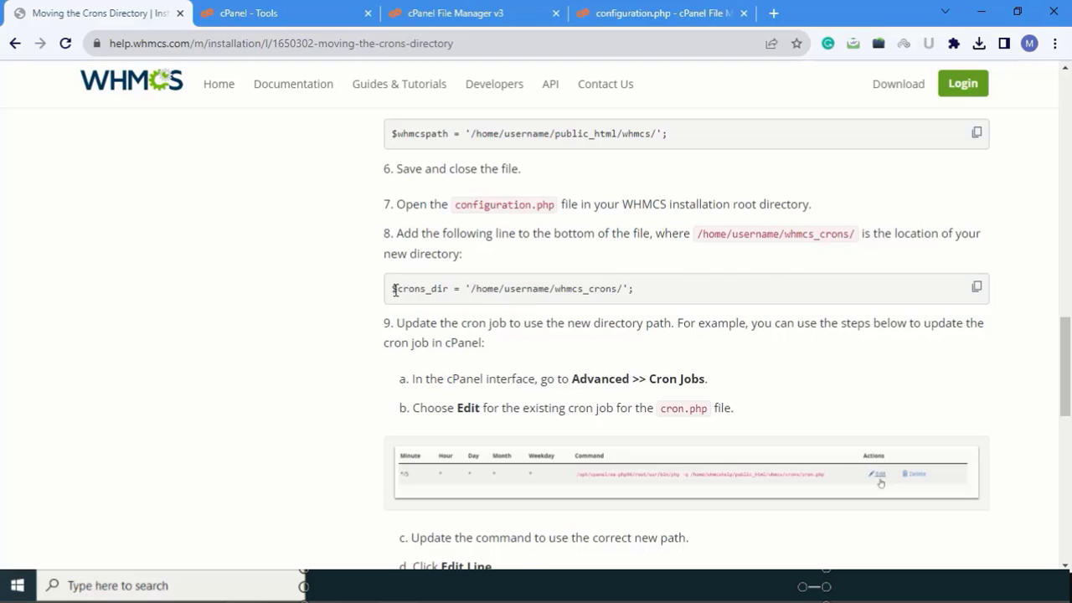
pyautogui.moveTo(393, 288); pyautogui.dragTo(665, 290)
pyautogui.hotkey('ctrl', 'c')
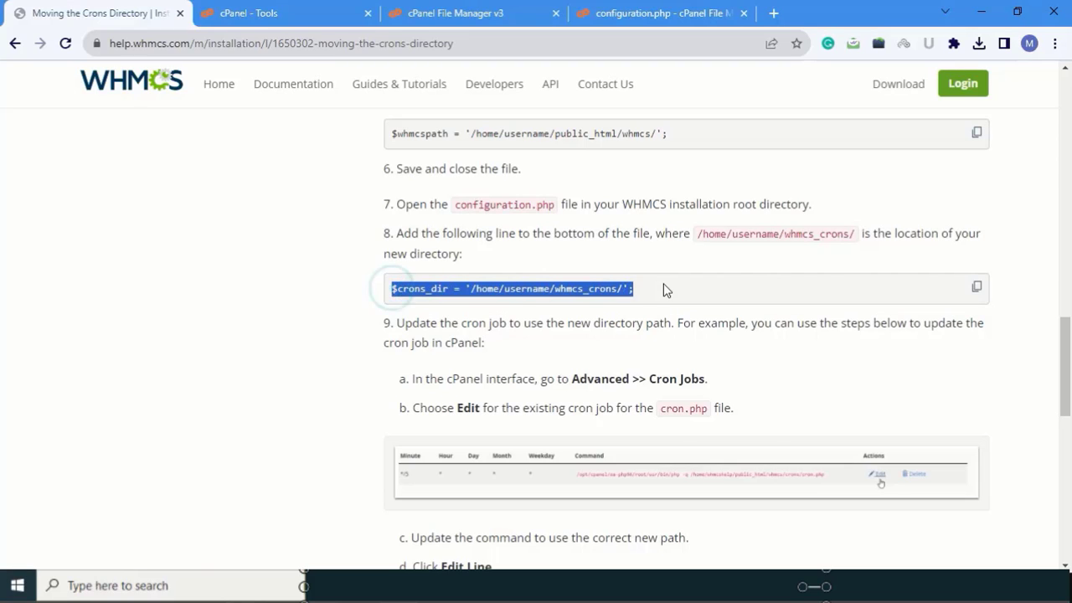
pyautogui.click(629, 12)
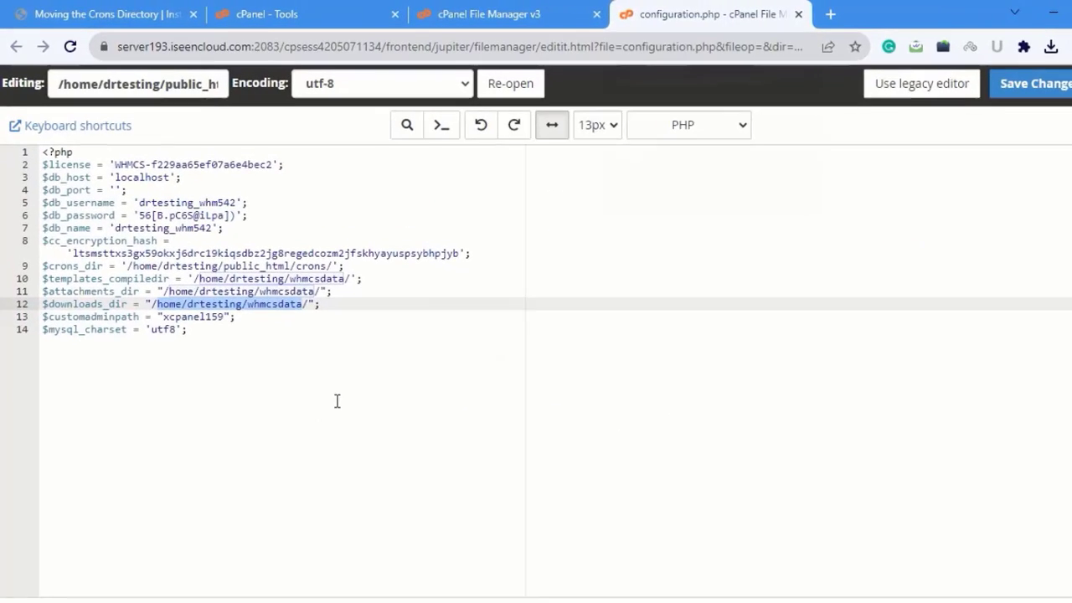
pyautogui.click(354, 312)
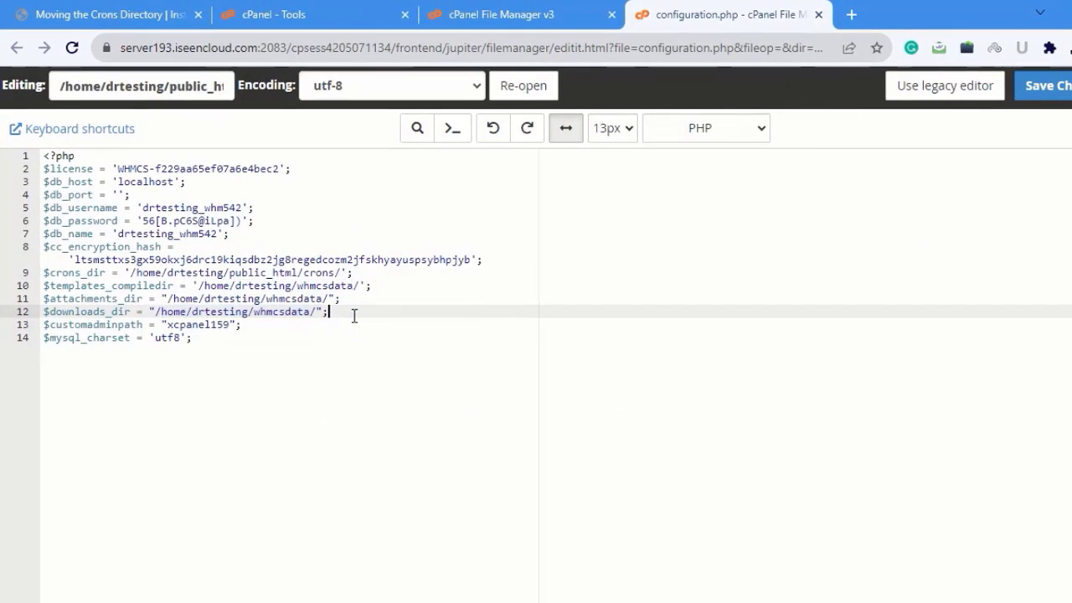
pyautogui.press('Return')
pyautogui.hotkey('ctrl', 'v')
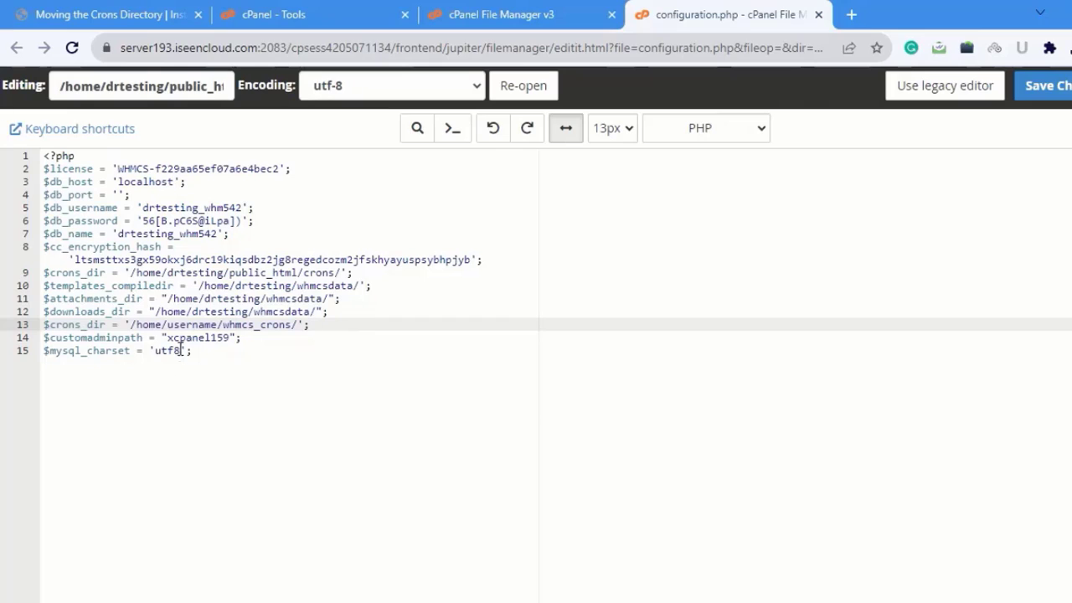
# Point the new $crons_dir line at '/home/drtesting/whmcsdata/' and save configuration.php.
pyautogui.moveTo(161, 312); pyautogui.dragTo(311, 312)
pyautogui.hotkey('ctrl', 'c')
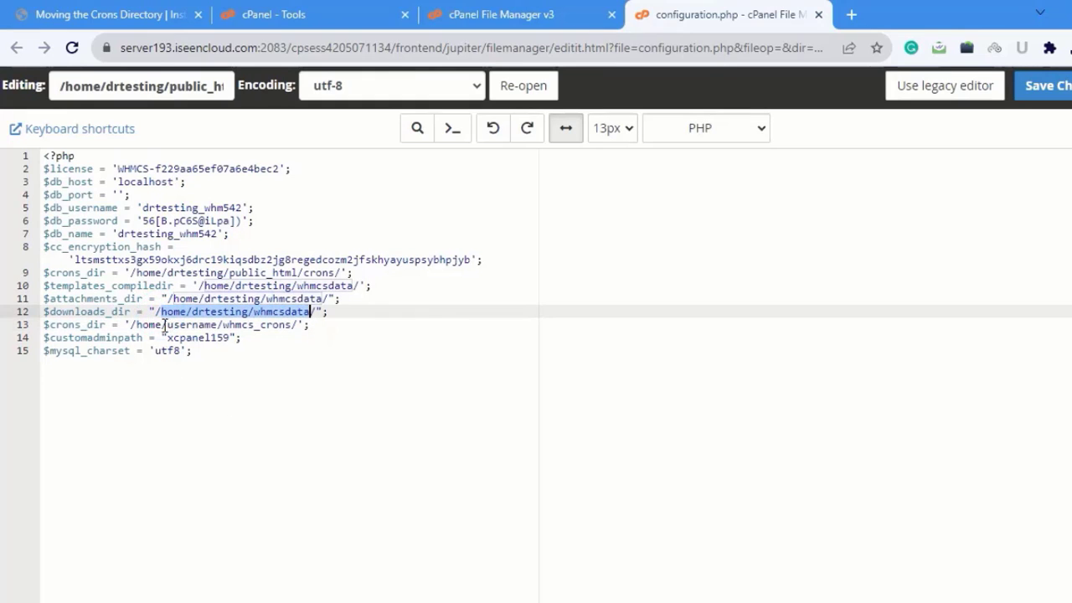
pyautogui.moveTo(137, 325); pyautogui.dragTo(292, 325)
pyautogui.hotkey('ctrl', 'v')
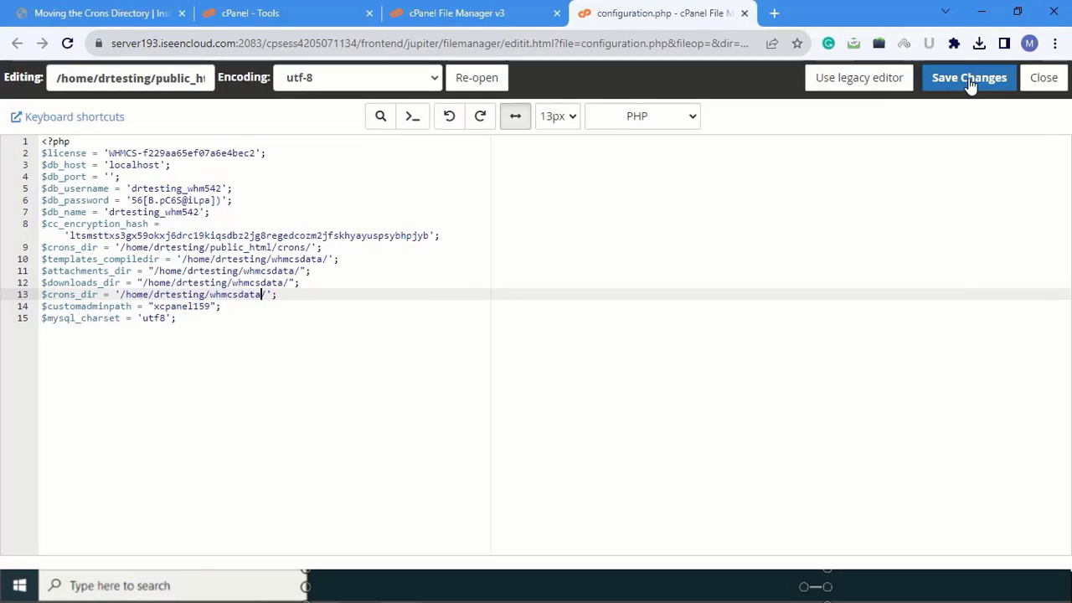
pyautogui.click(969, 78)
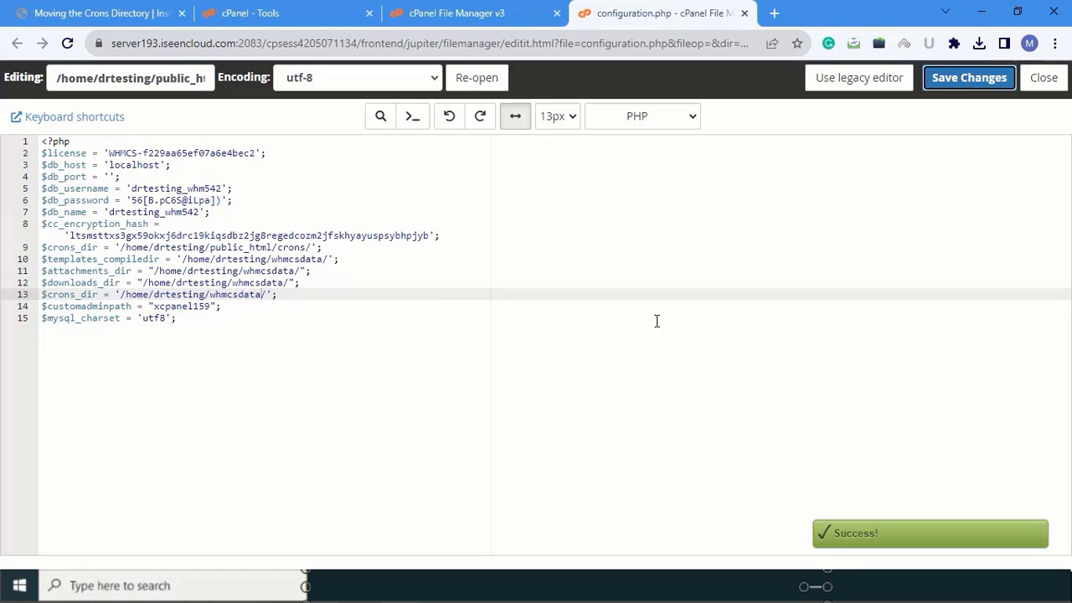
pyautogui.hotkey('ctrl', '1')
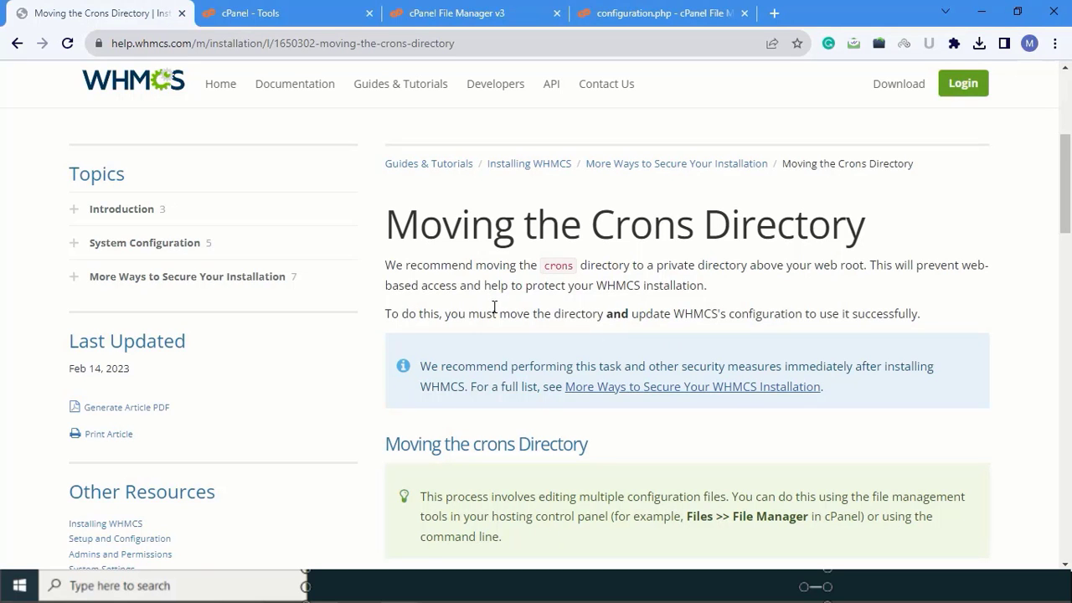
# From Further Security Steps, open the Securing the Configuration File article and find its chmod 400 recommendation.
pyautogui.scroll(-2, 481, 310)
pyautogui.click(695, 239)
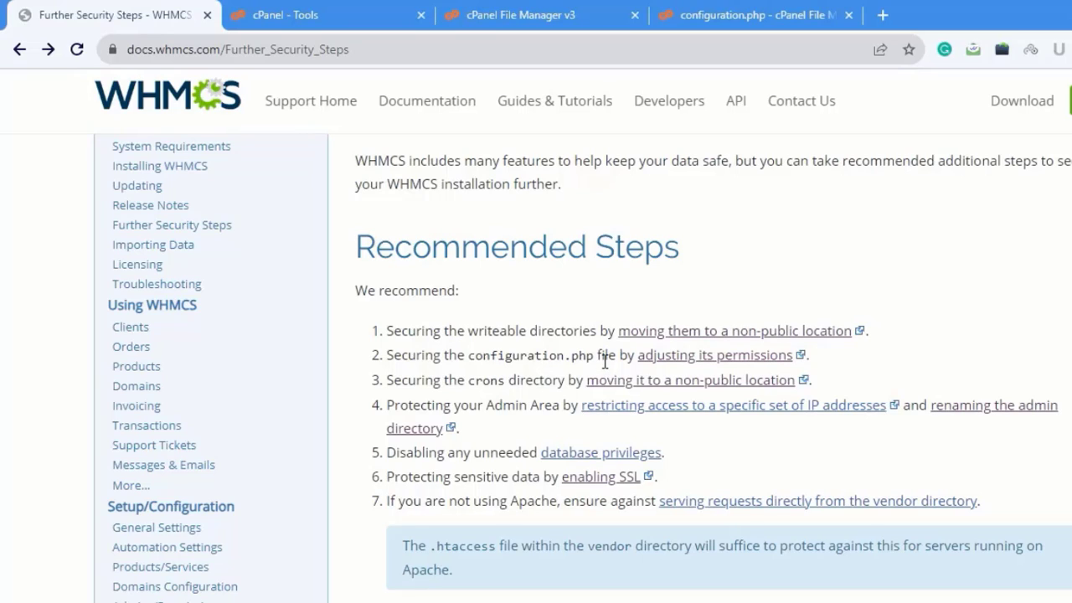
pyautogui.click(659, 356)
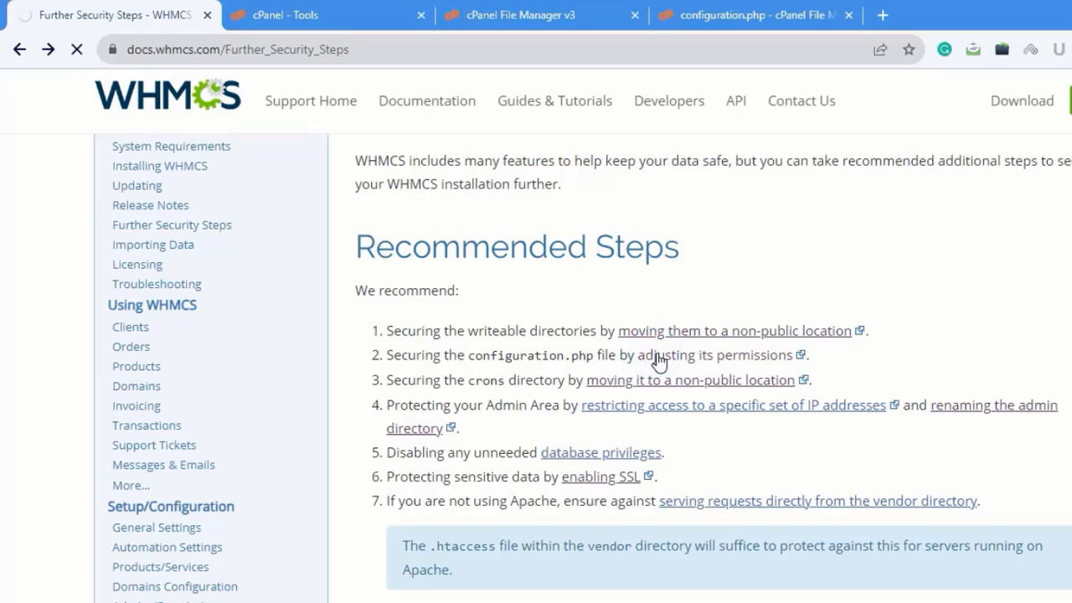
pyautogui.scroll(-5, 620, 335)
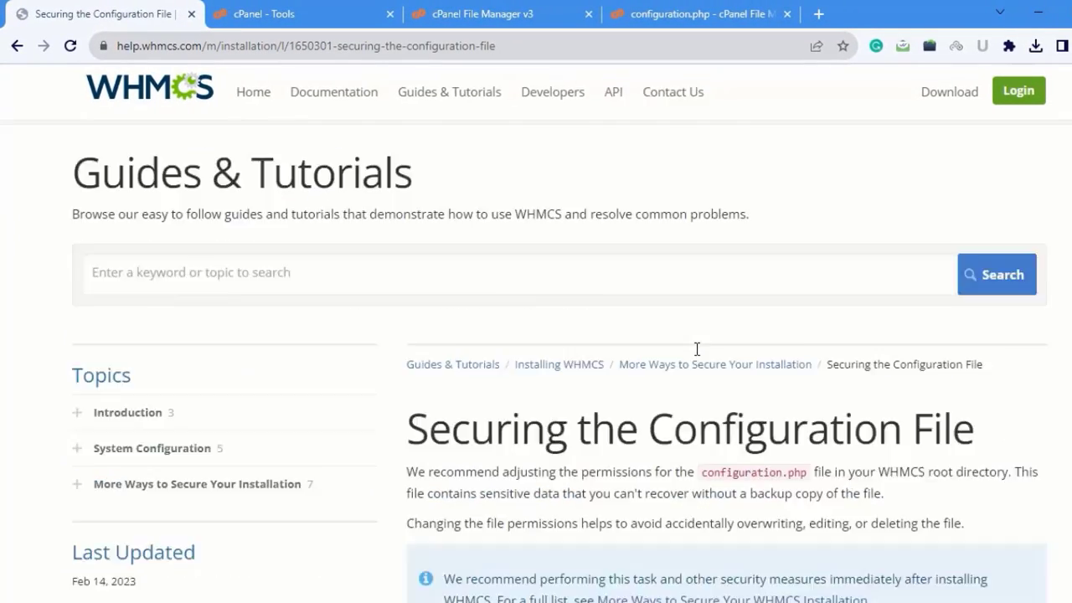
pyautogui.scroll(-3, 622, 306)
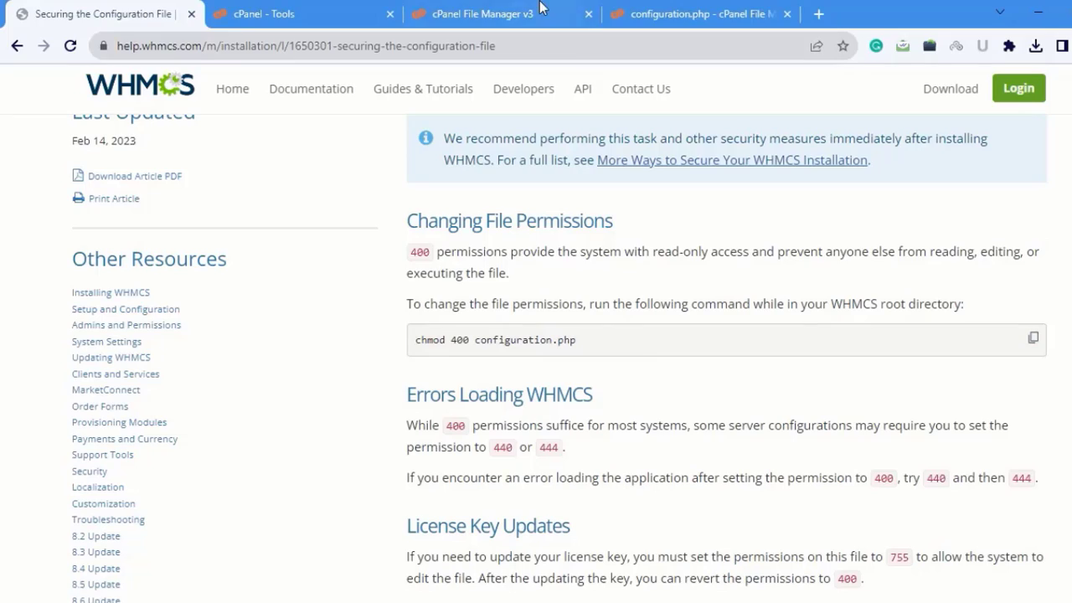
pyautogui.click(502, 8)
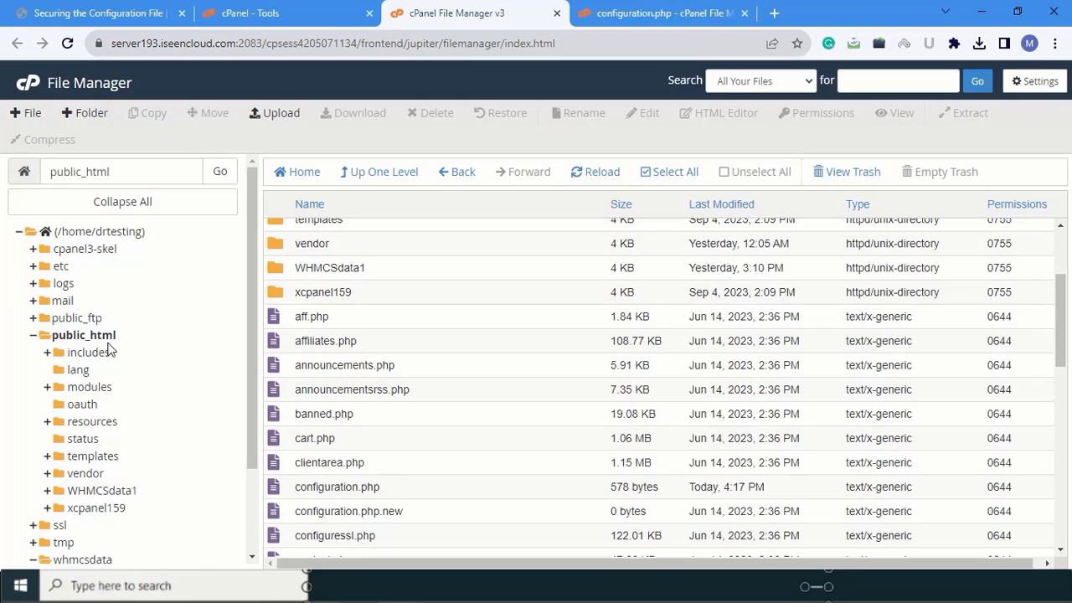
# Open configuration.php in the File Manager editor from the file listing.
pyautogui.scroll(-1, 359, 398)
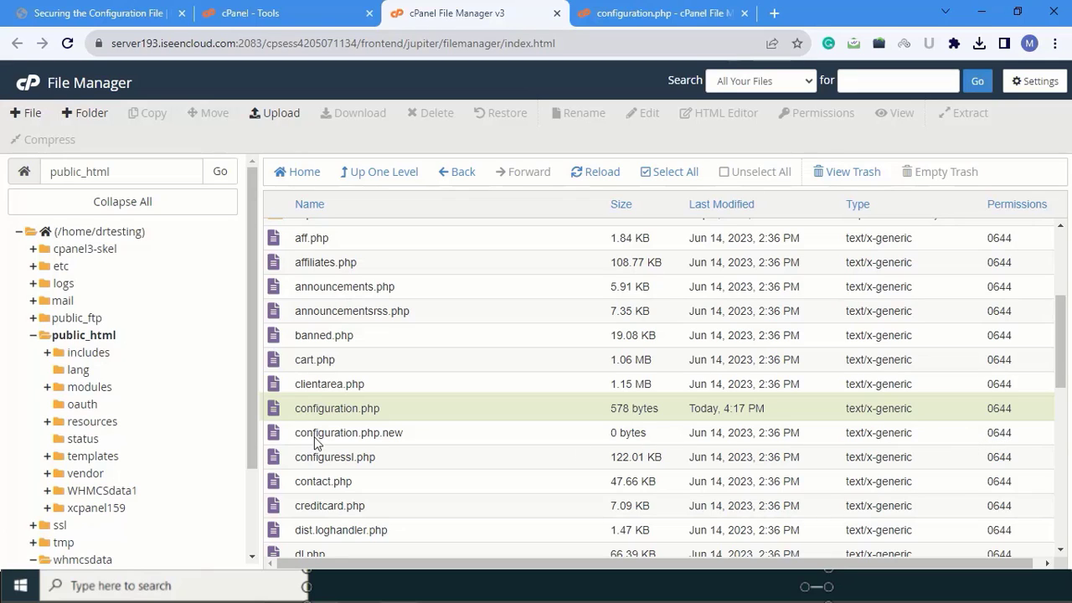
pyautogui.click(993, 408)
pyautogui.rightClick(955, 410)
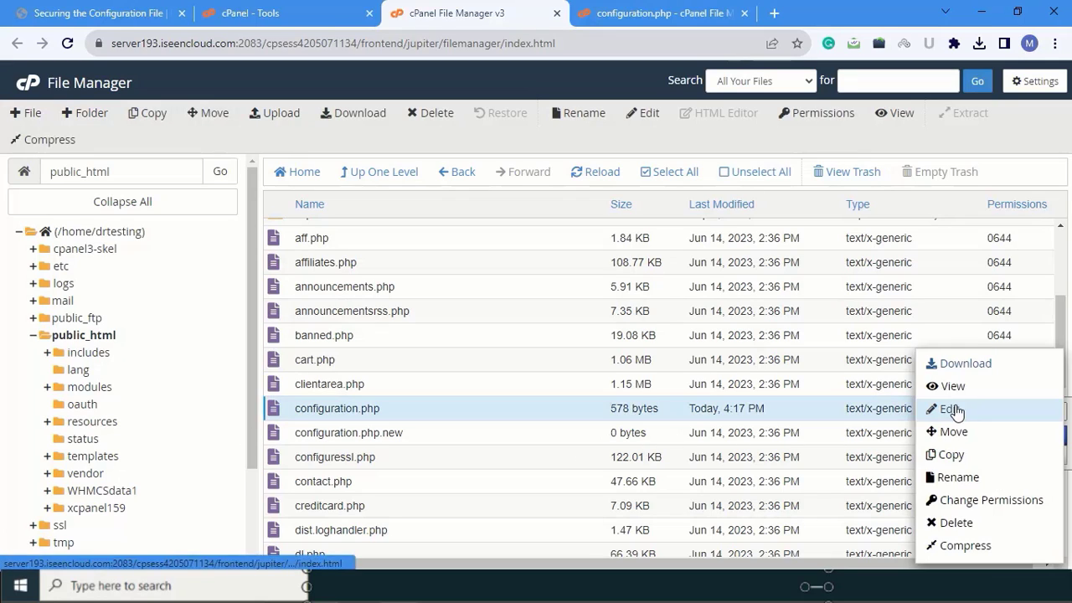
pyautogui.click(955, 410)
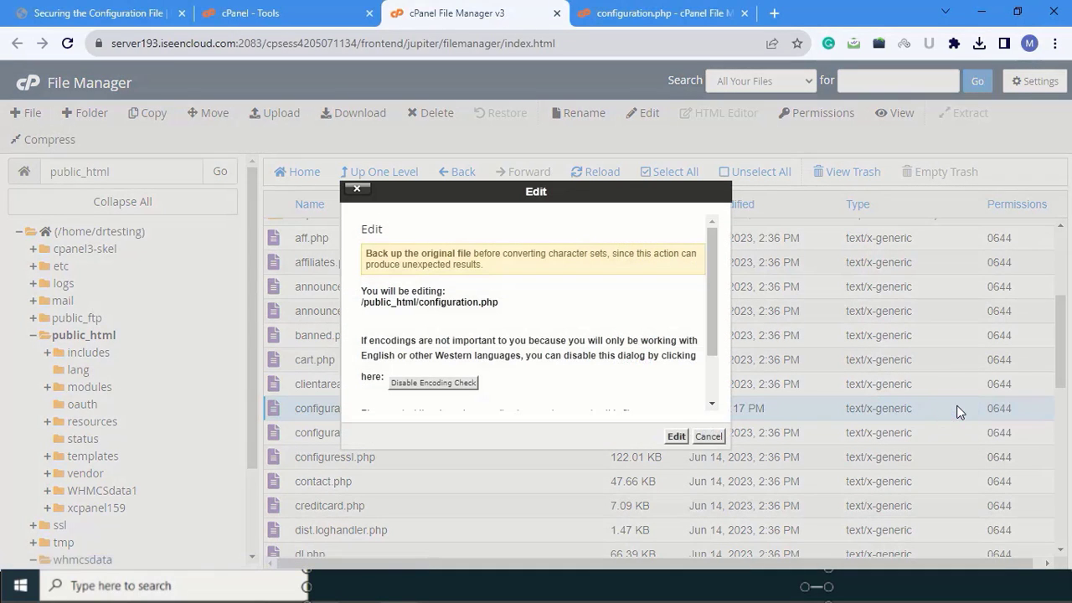
pyautogui.click(677, 437)
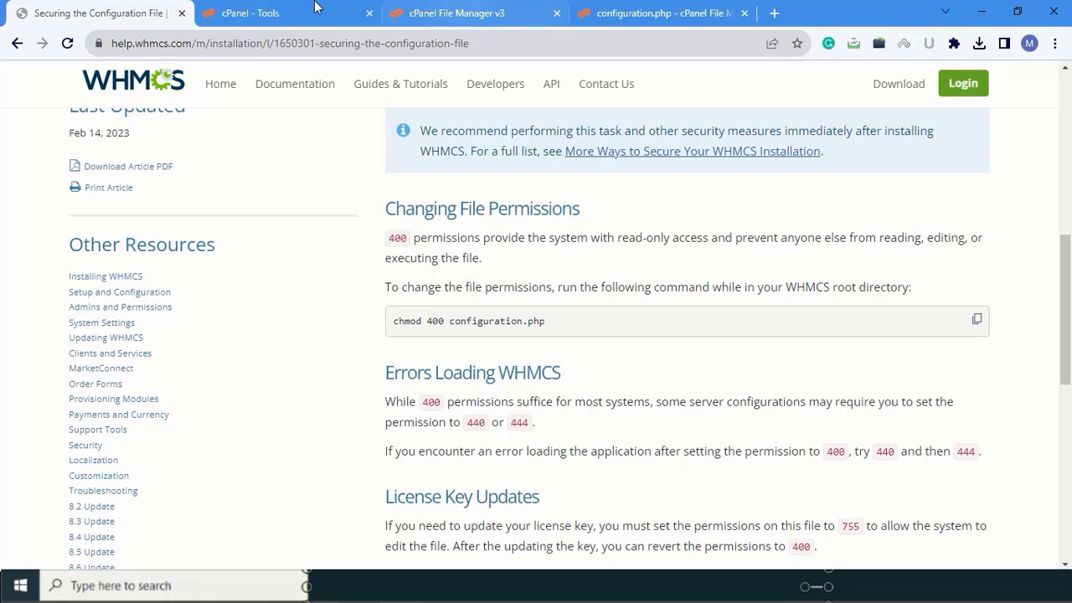
# Reload the public_html listing and select configuration.php, still at 0644 permissions.
pyautogui.click(501, 10)
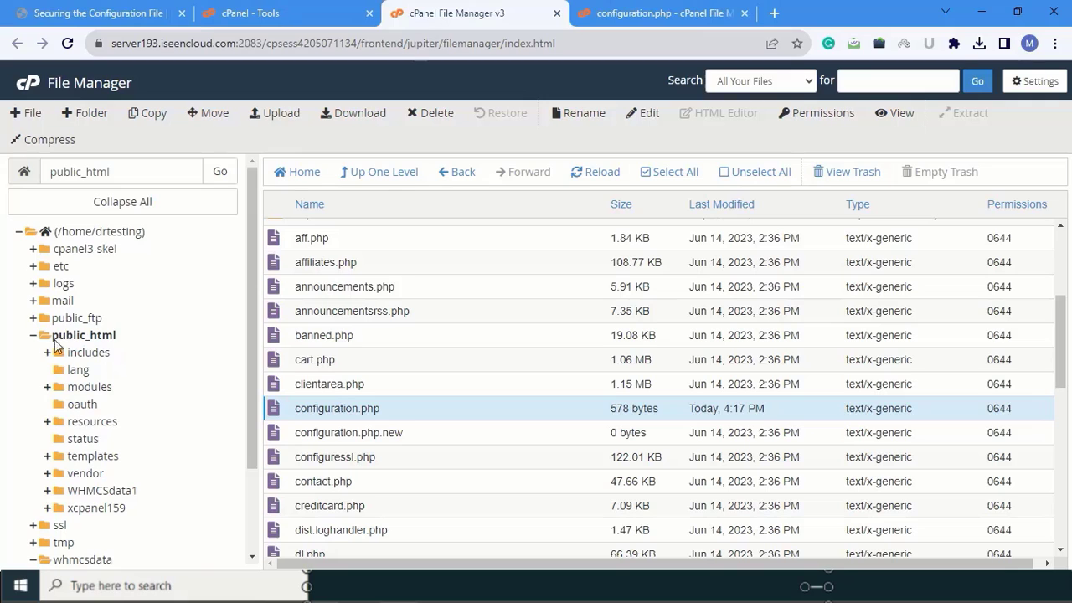
pyautogui.click(82, 336)
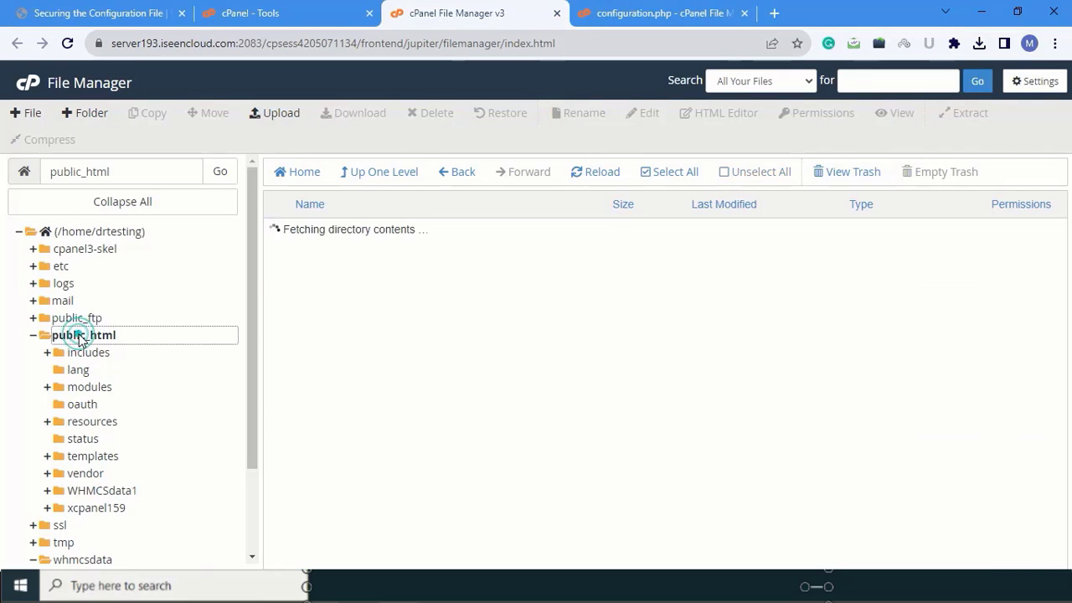
pyautogui.scroll(-4, 414, 352)
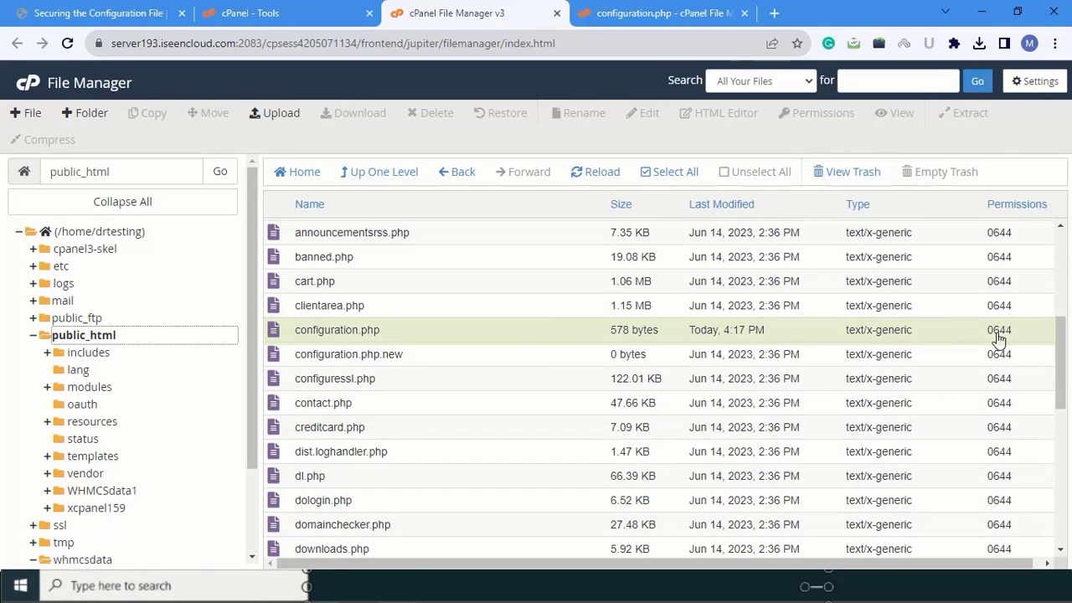
pyautogui.click(474, 332)
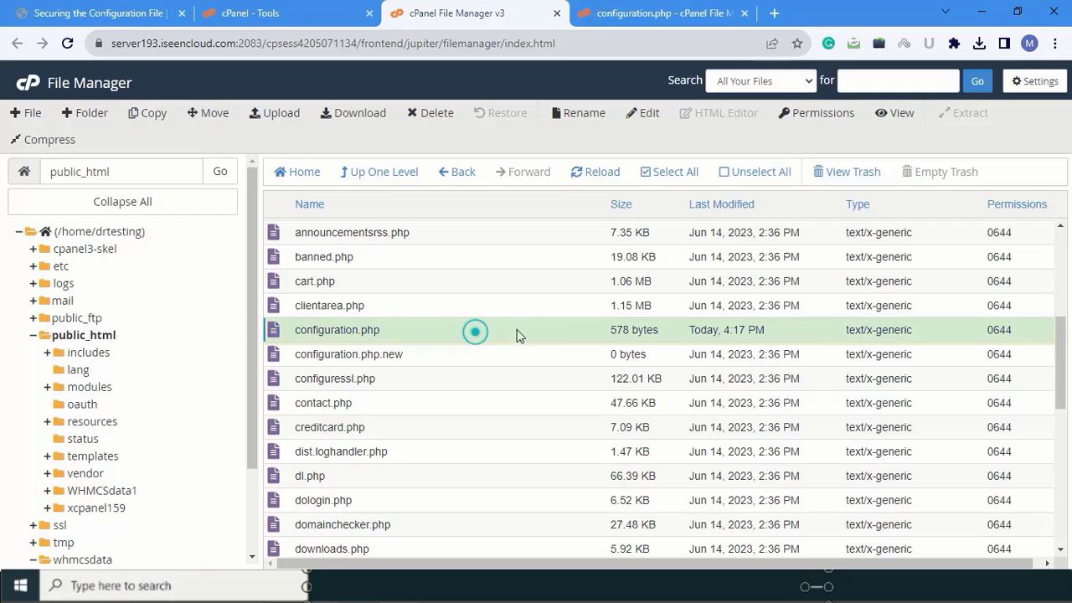
# Change configuration.php from 0644 to 0400 by removing owner write and group/world read.
pyautogui.rightClick(993, 334)
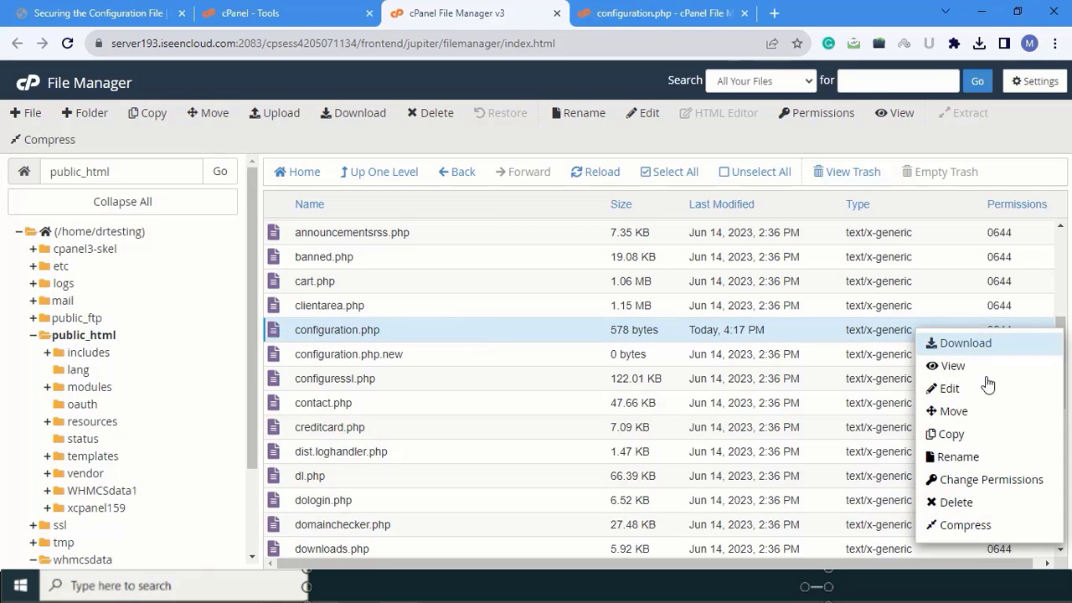
pyautogui.click(959, 479)
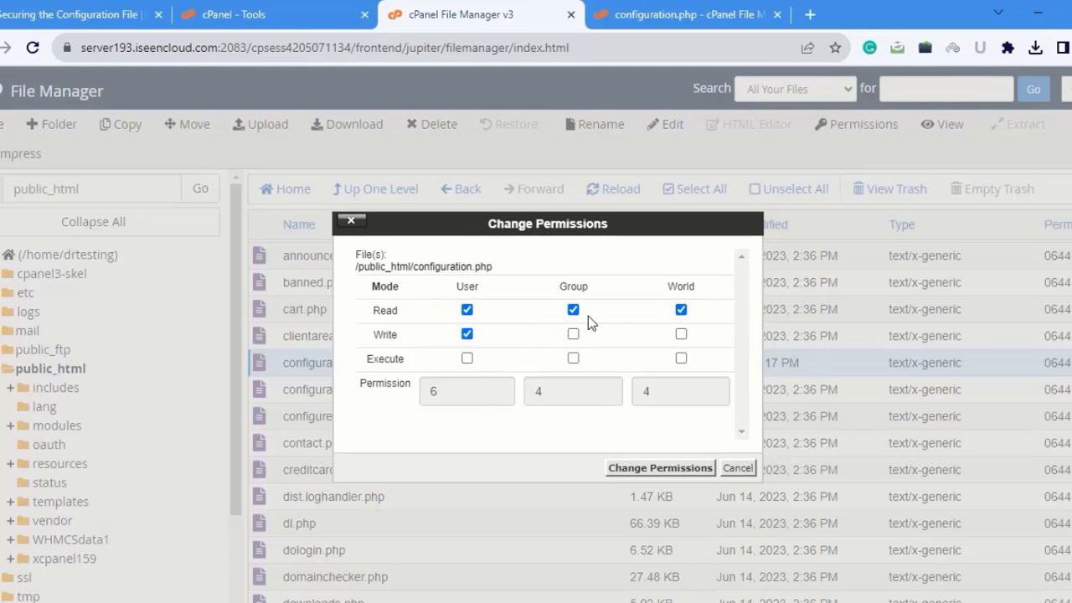
pyautogui.click(467, 335)
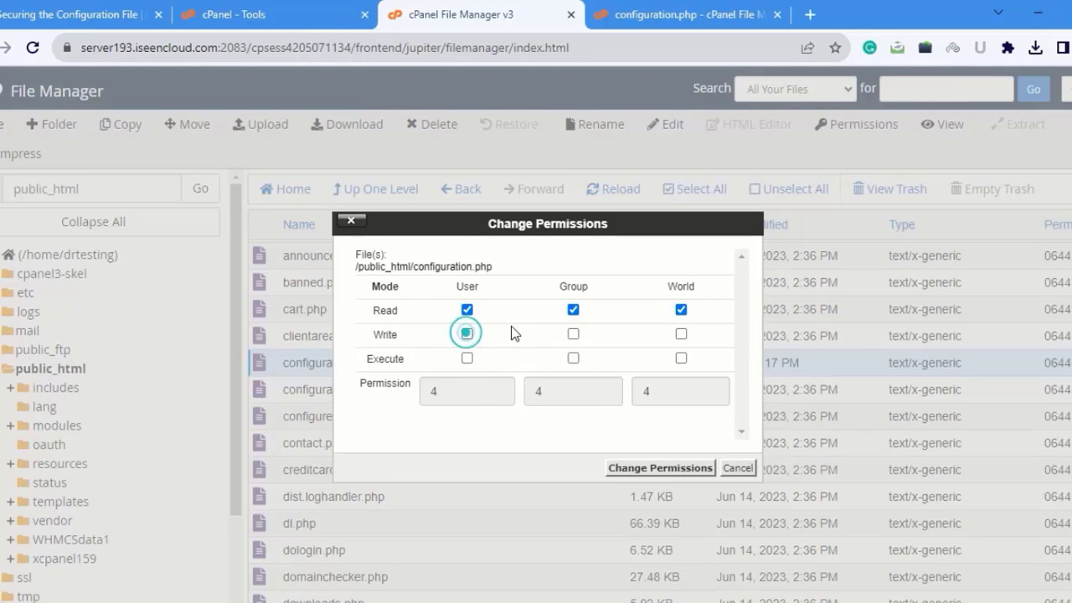
pyautogui.click(681, 310)
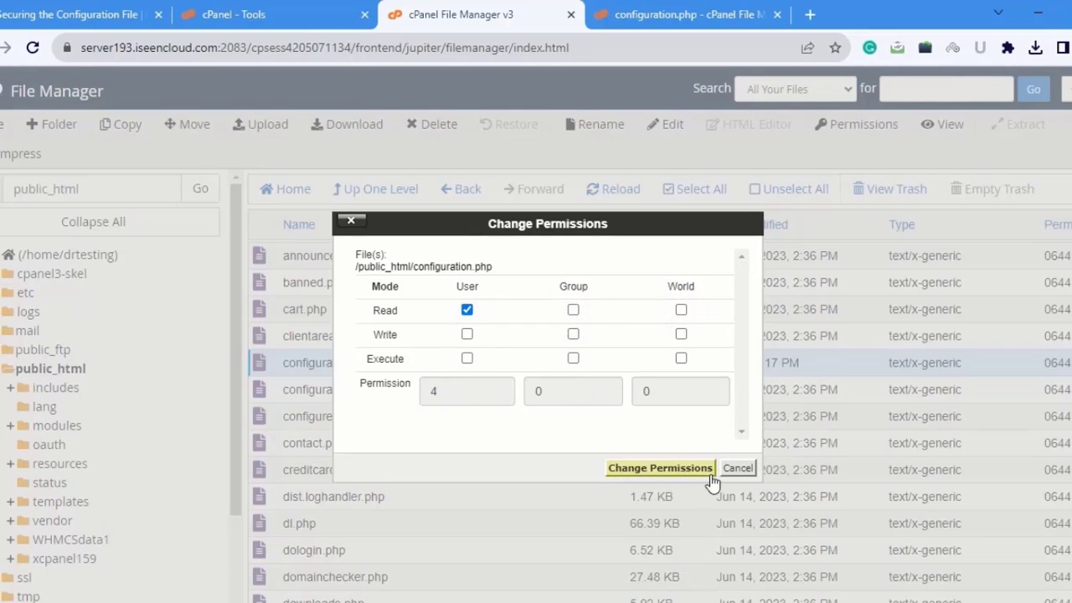
pyautogui.click(634, 470)
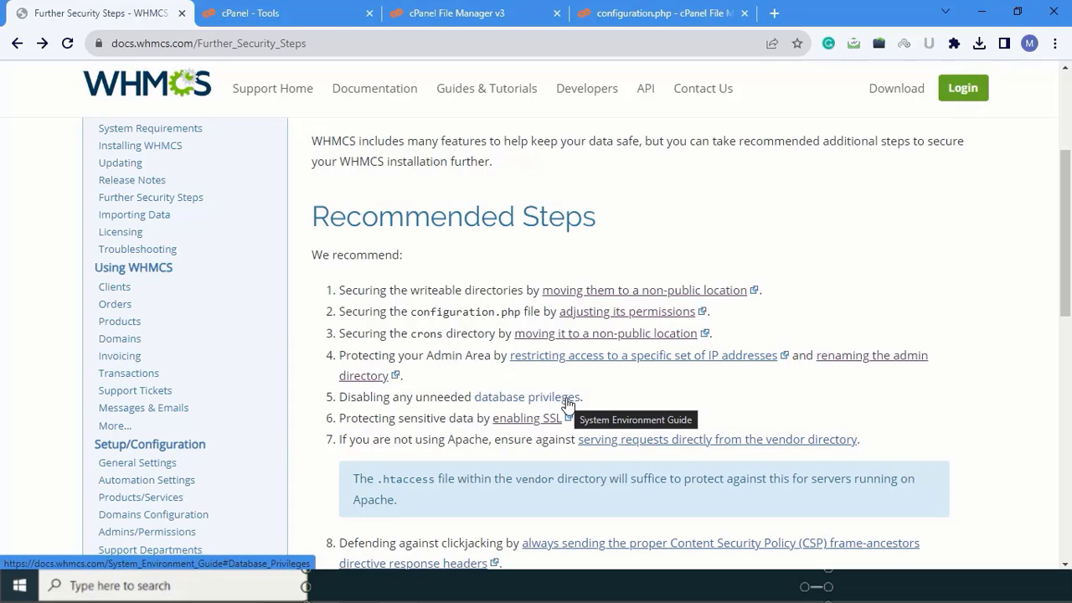
# Read the Database Privileges requirements, then scroll the cPanel Tools page to the Databases section.
pyautogui.click(526, 397)
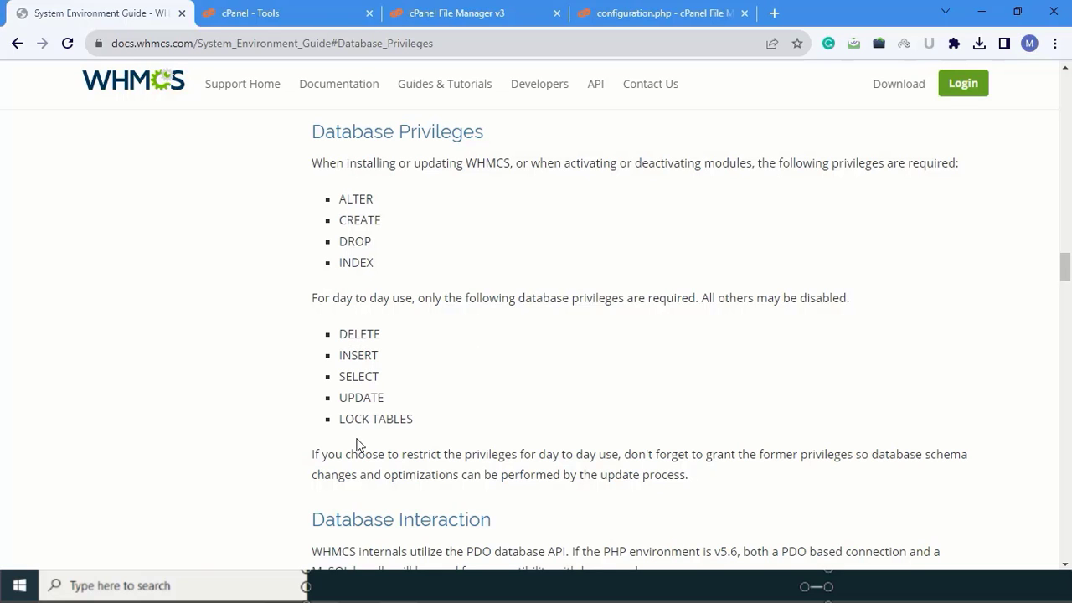
pyautogui.scroll(12, 430, 349)
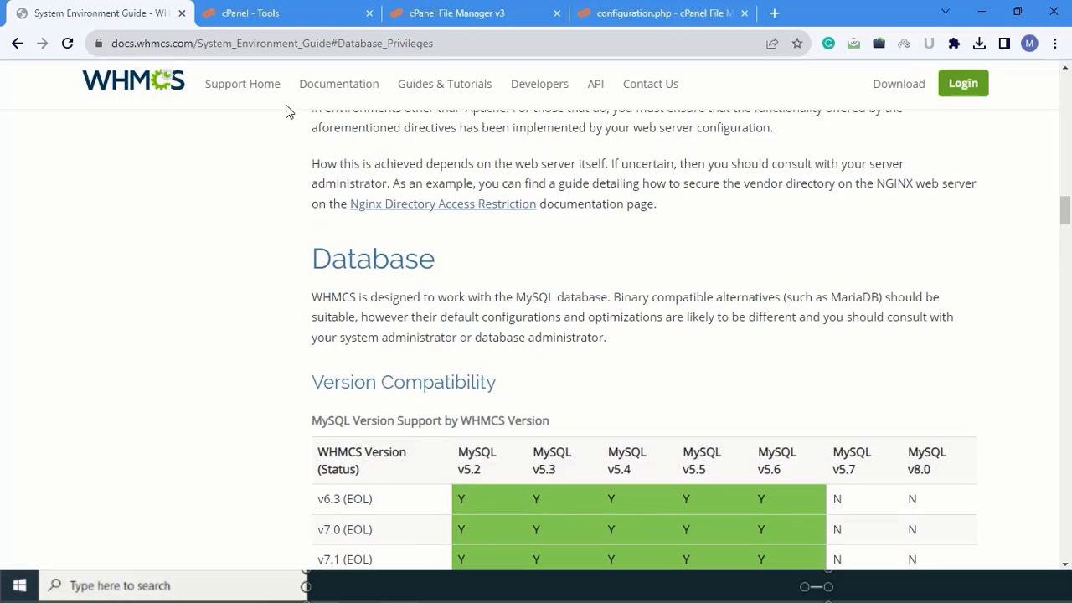
pyautogui.hotkey('ctrl', 'Tab')
pyautogui.scroll(-1, 402, 356)
pyautogui.scroll(-6, 485, 346)
pyautogui.scroll(2, 486, 347)
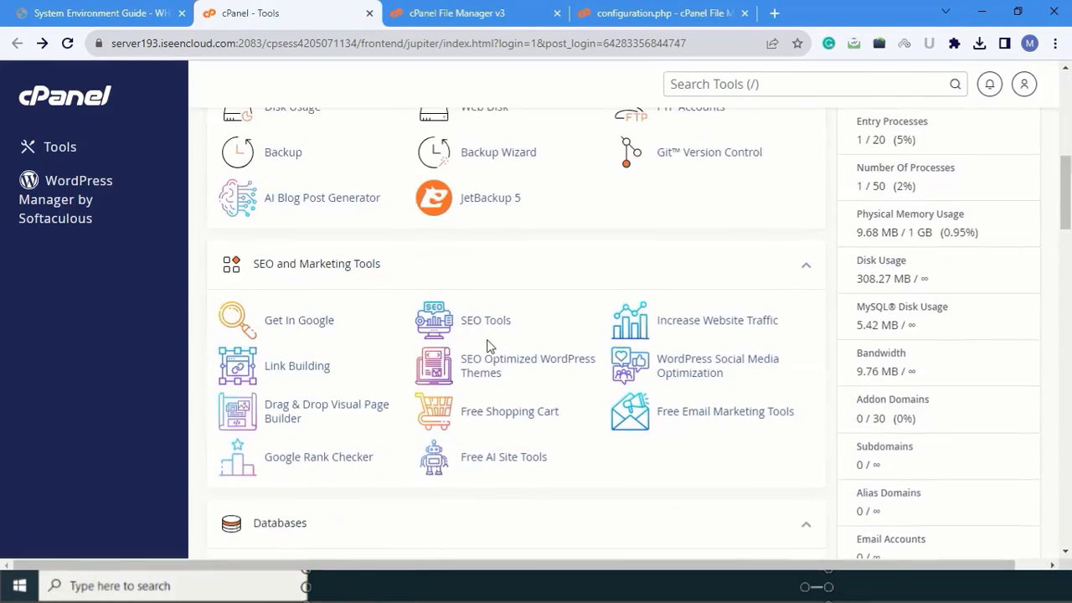
pyautogui.scroll(-2, 487, 346)
pyautogui.scroll(-2, 519, 370)
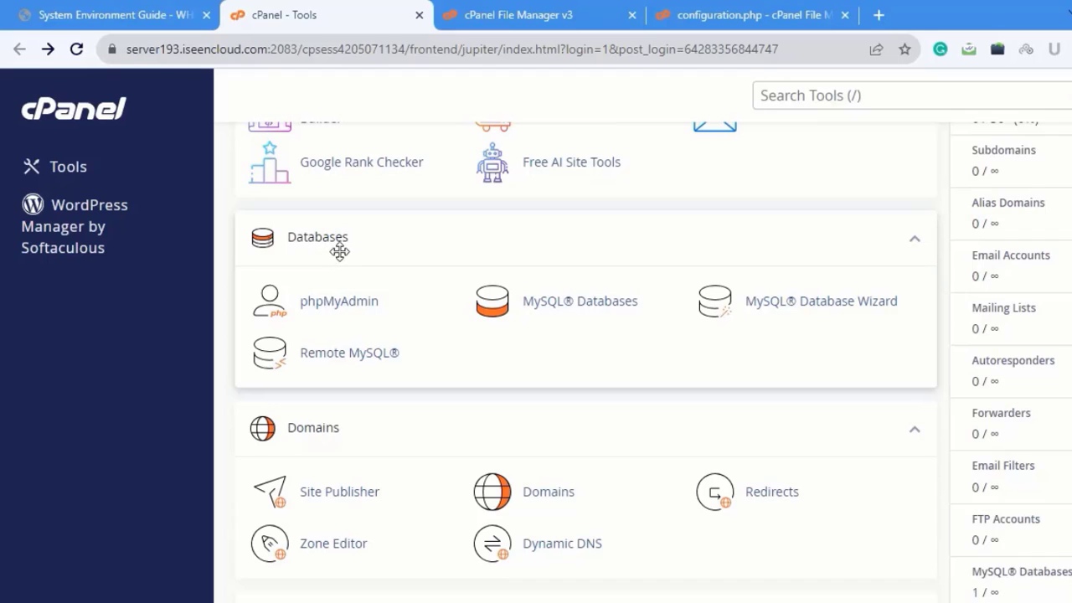
# Open MySQL Databases and the Manage User Privileges page for drtesting_whm542.
pyautogui.click(554, 303)
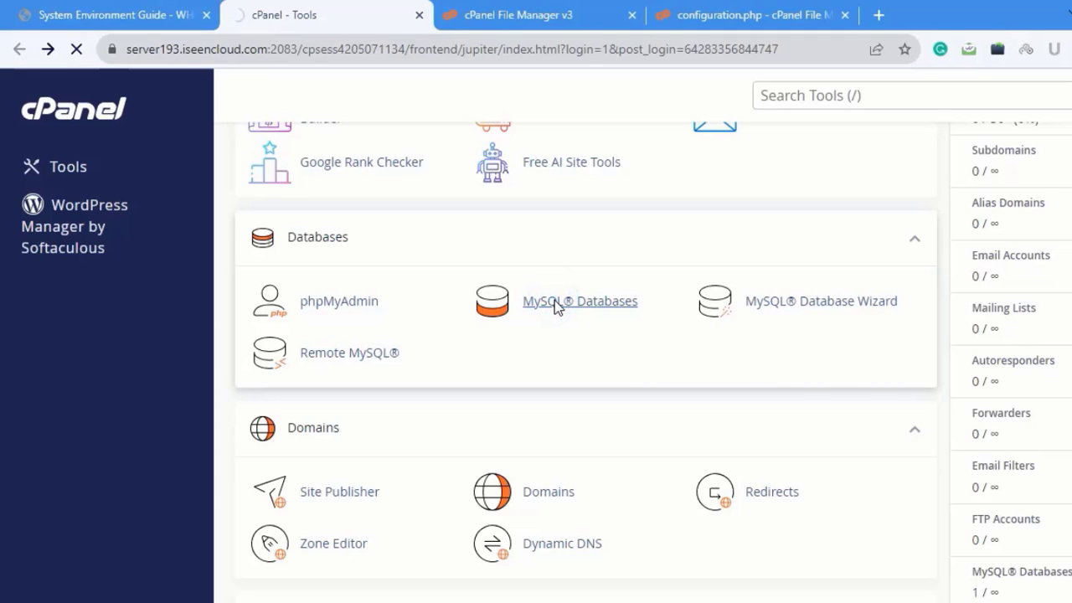
pyautogui.scroll(-5, 555, 307)
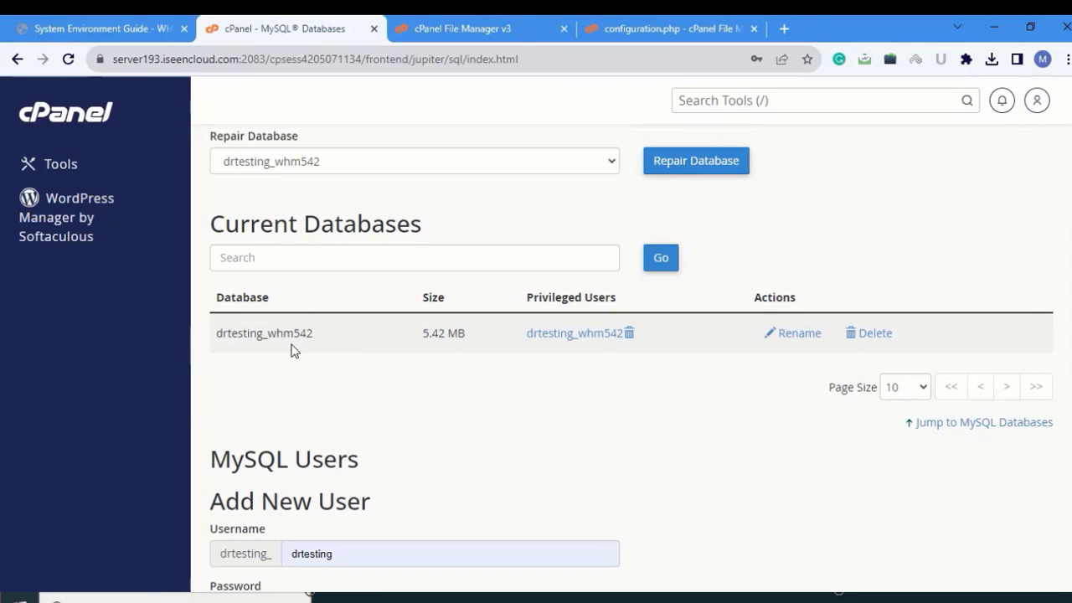
pyautogui.click(570, 333)
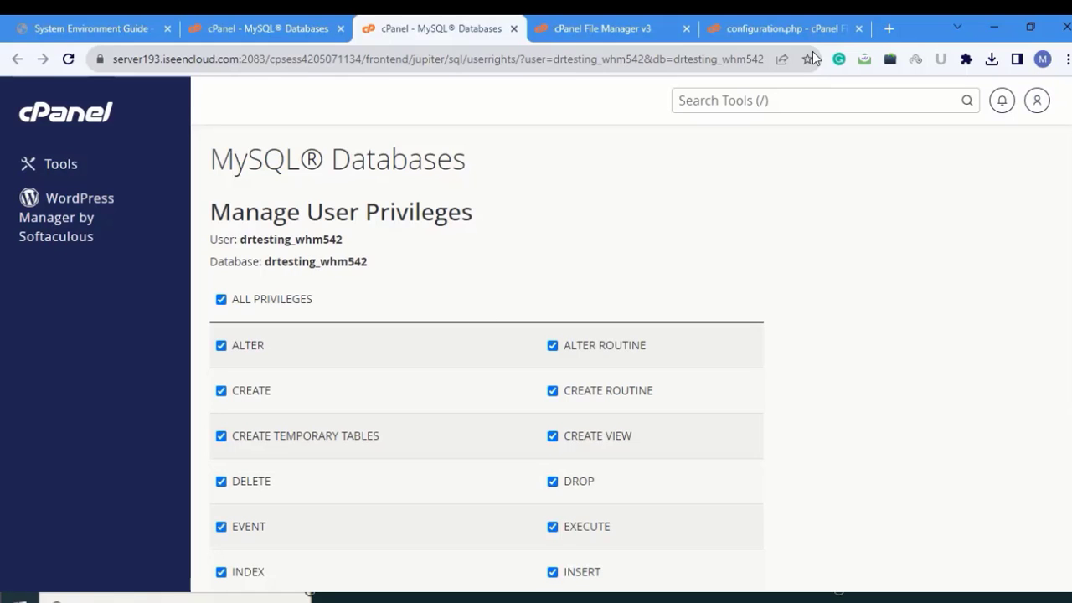
# Check the database settings in configuration.php, then return to the user privileges page.
pyautogui.click(787, 28)
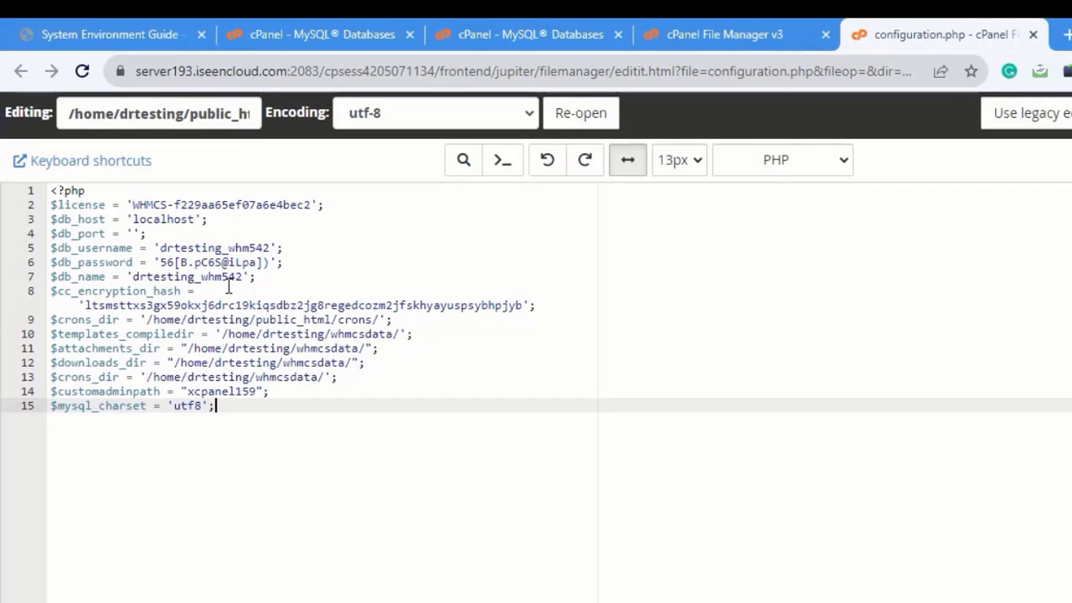
pyautogui.hotkey('ctrl', '3')
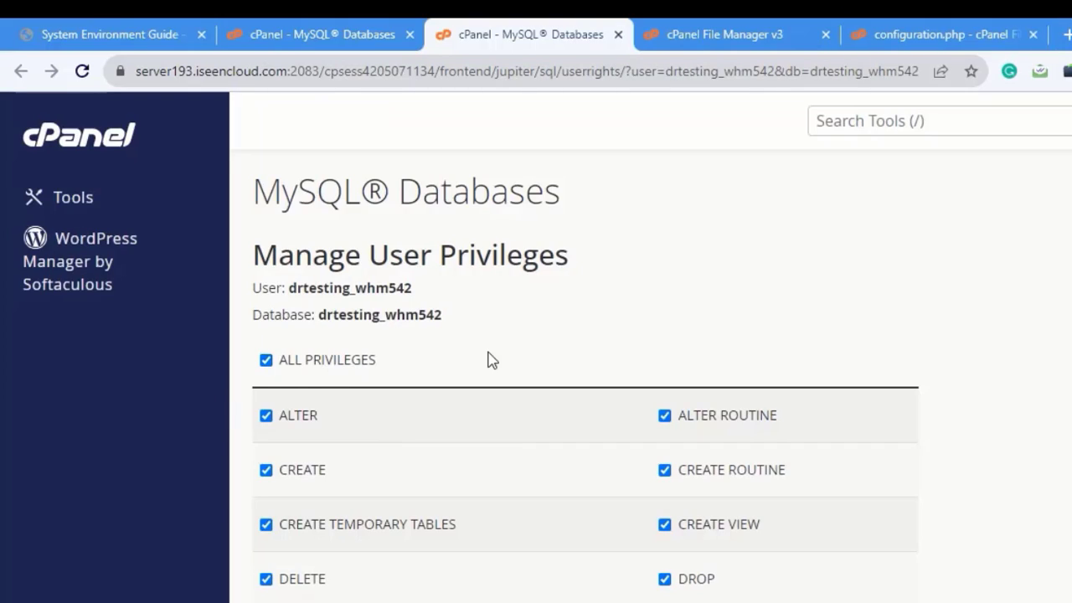
pyautogui.scroll(-1, 373, 413)
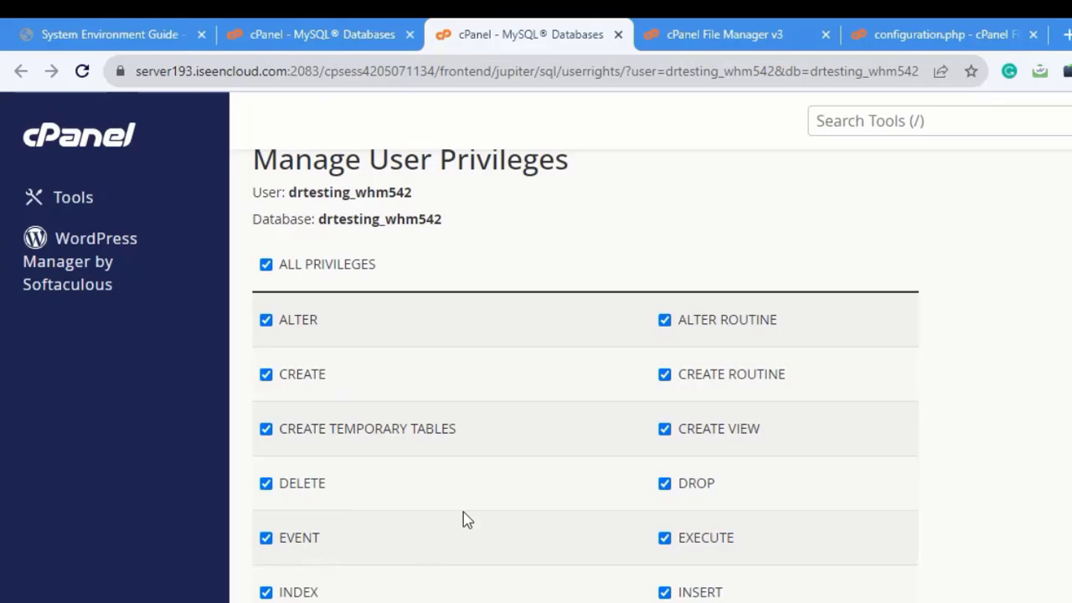
pyautogui.scroll(-2, 470, 490)
pyautogui.scroll(1, 467, 491)
pyautogui.scroll(-1, 467, 491)
# Remove EXECUTE, REFERENCES and SHOW VIEW from drtesting_whm542 and save the privileges.
pyautogui.click(664, 347)
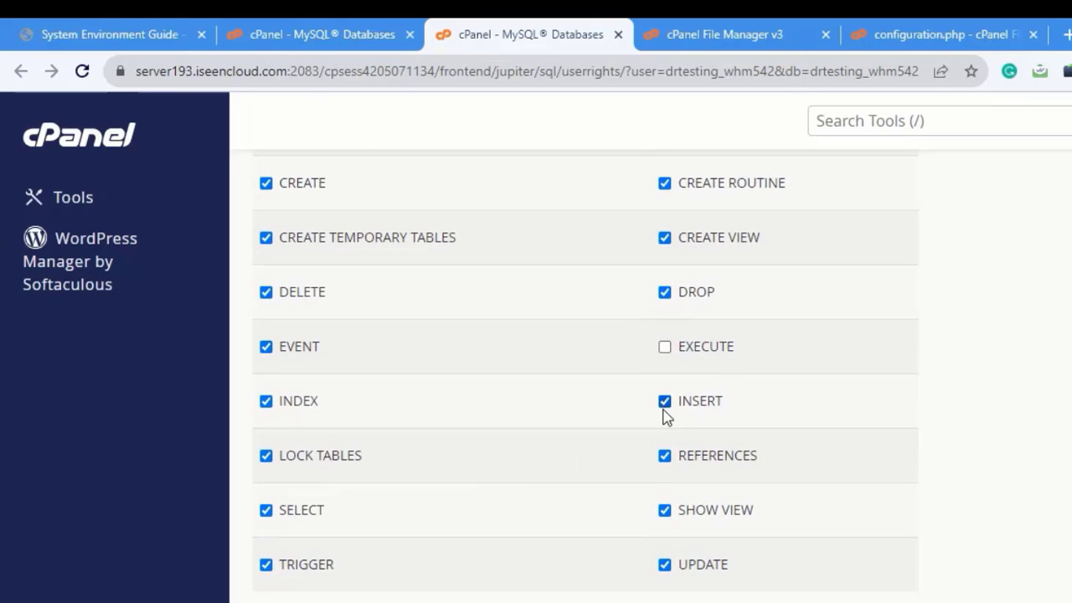
pyautogui.click(651, 445)
pyautogui.click(654, 500)
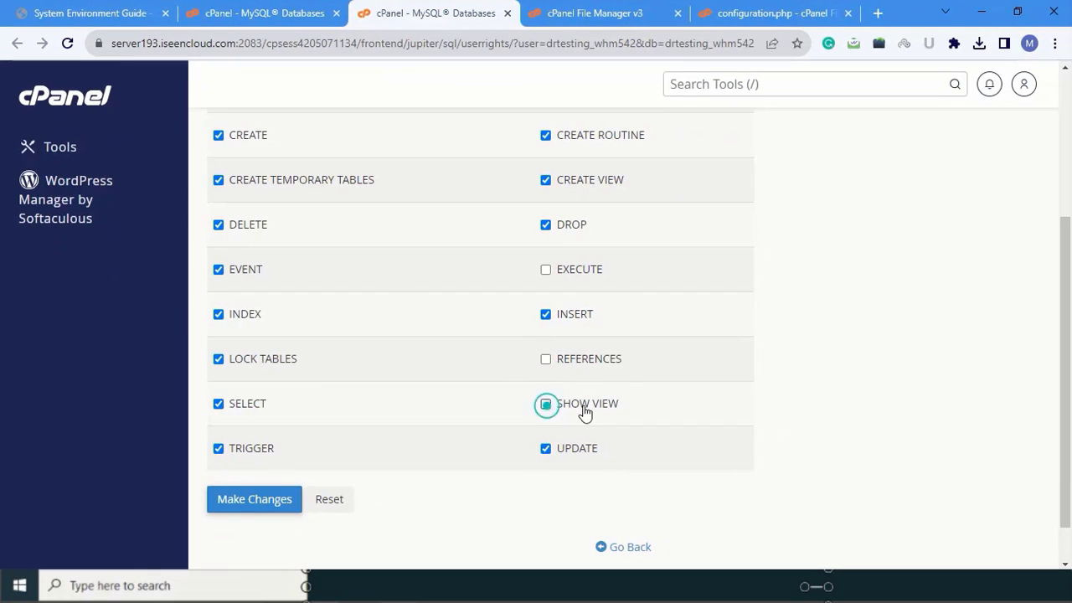
pyautogui.scroll(-1, 394, 364)
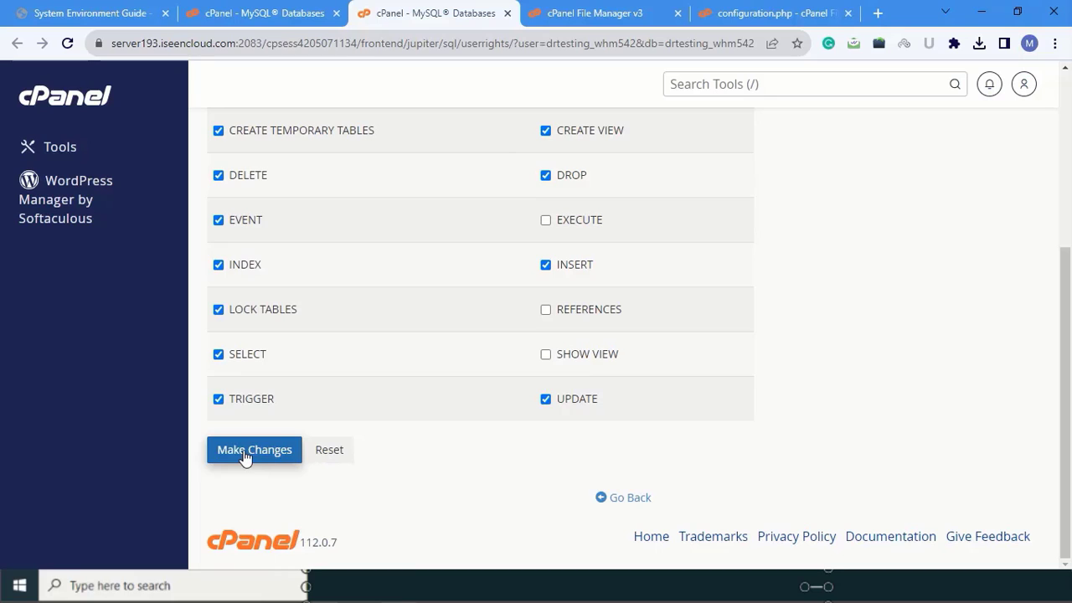
pyautogui.click(246, 453)
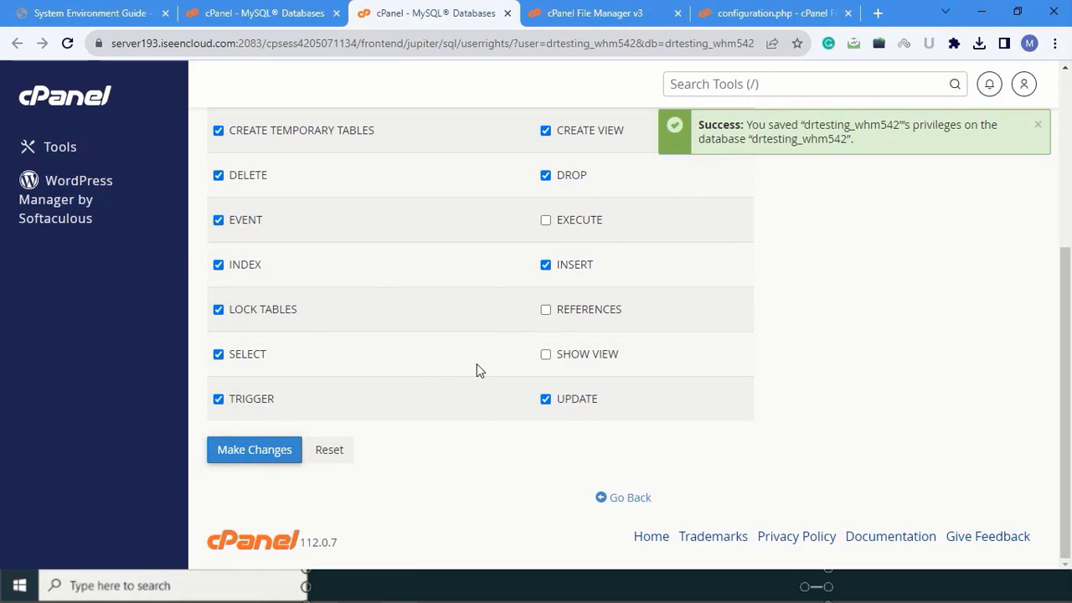
pyautogui.scroll(3, 639, 415)
pyautogui.scroll(-1, 634, 400)
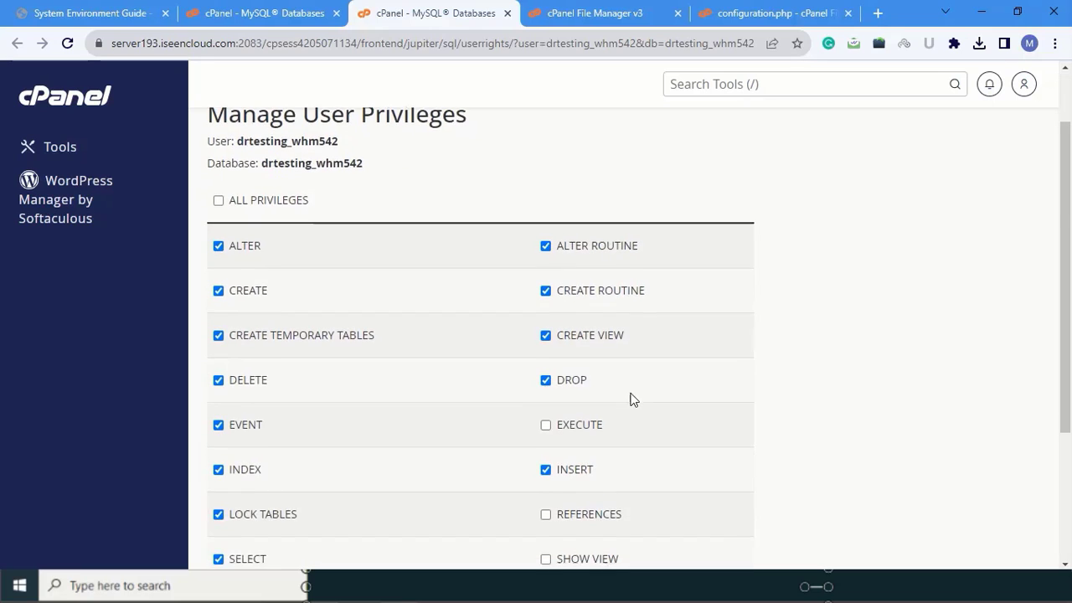
pyautogui.scroll(-2, 632, 397)
pyautogui.scroll(1, 633, 398)
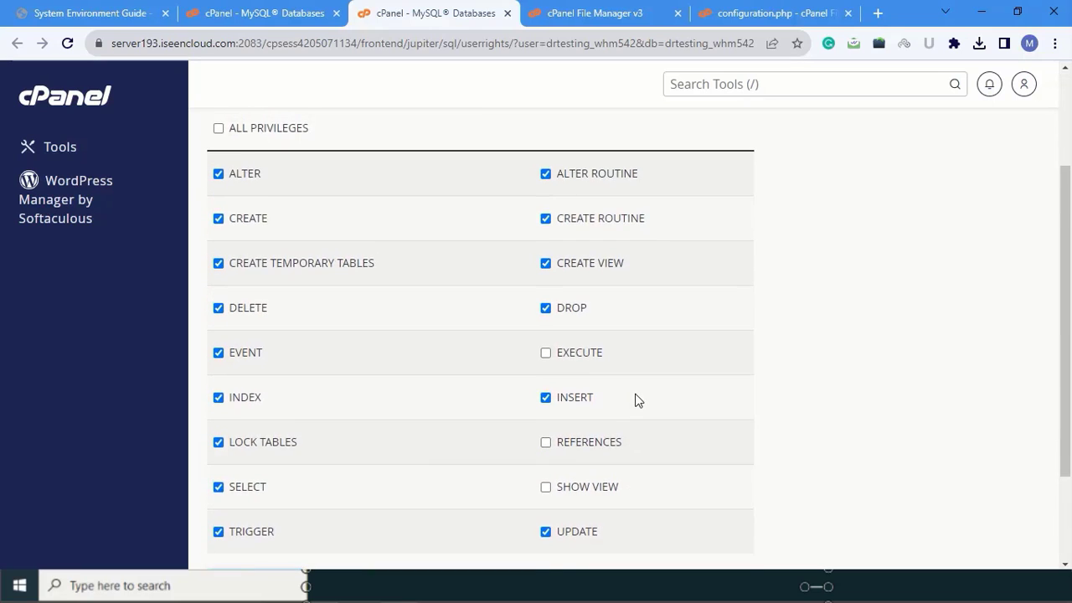
pyautogui.scroll(2, 635, 400)
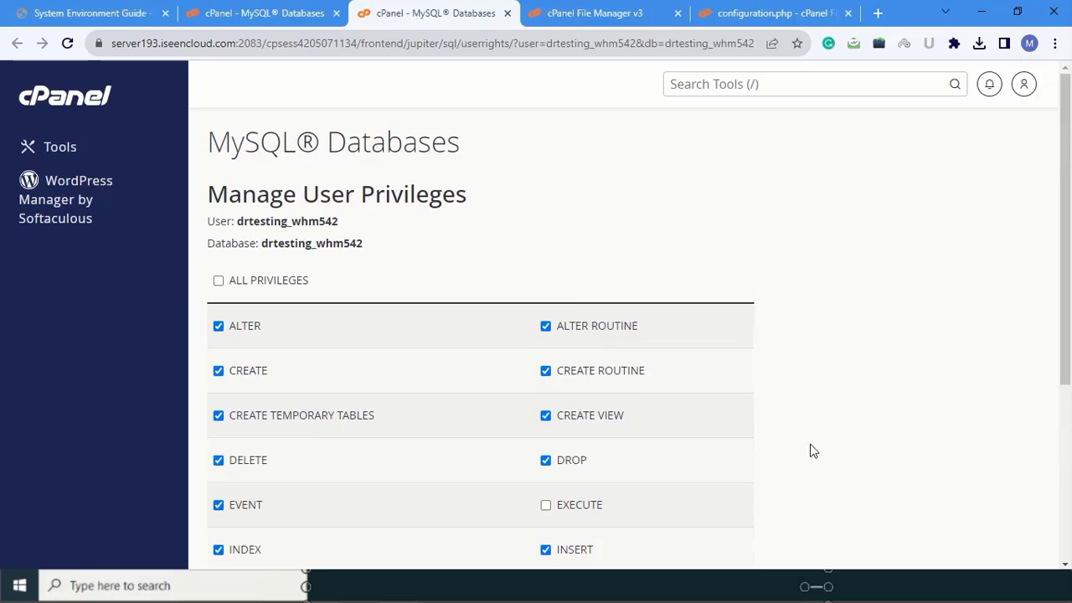